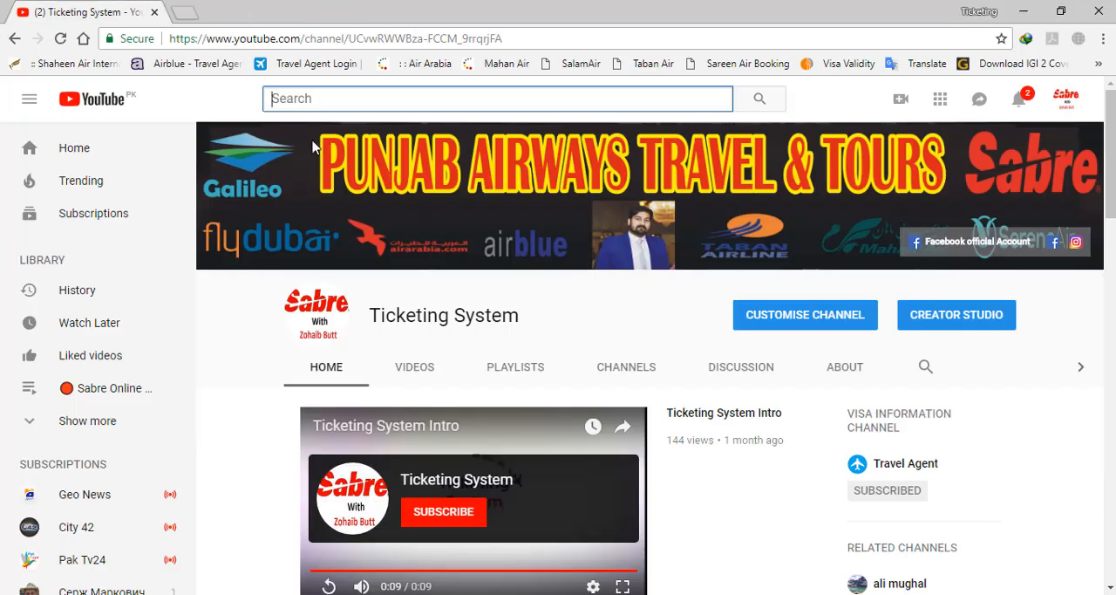
Show the channel's uploaded videos, and open the SPI Insurance website, spiinsurance.com.pk, in a new browser tab
click(401, 380)
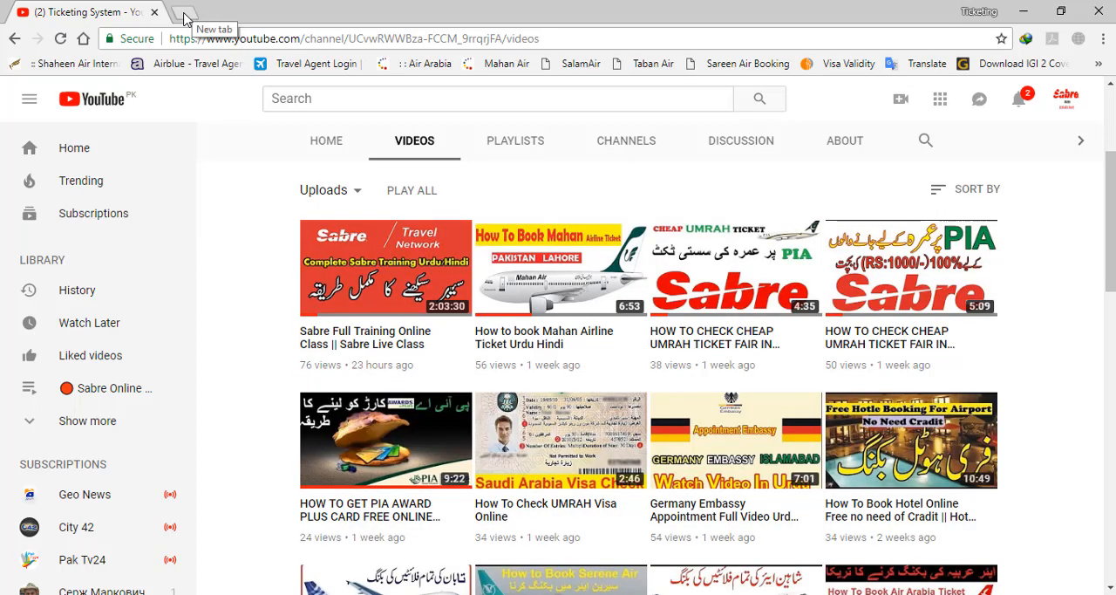
click(183, 14)
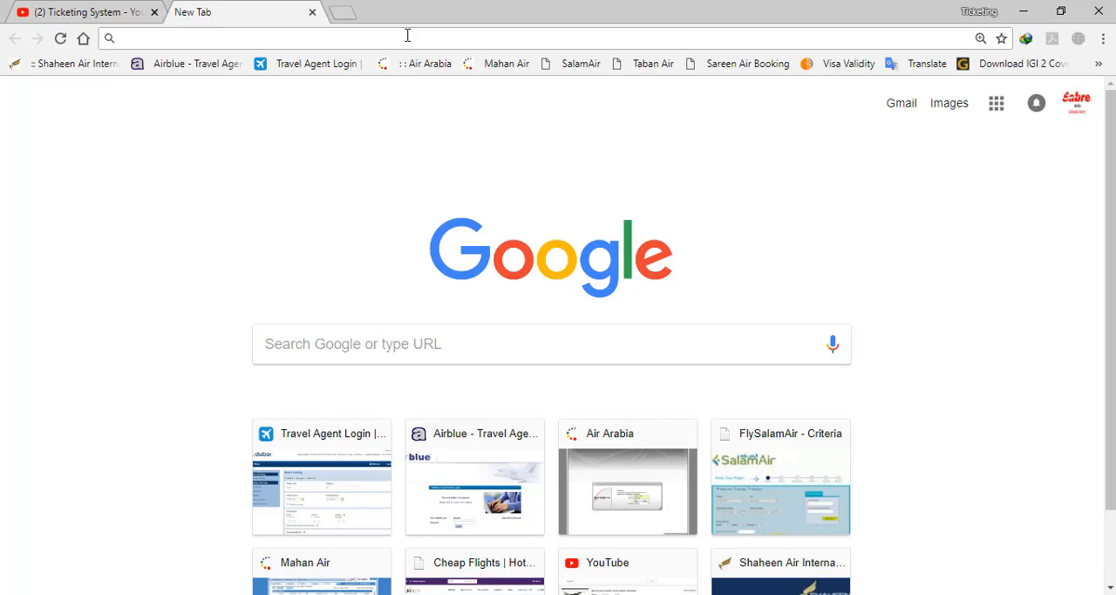
text(sp)
key(Return)
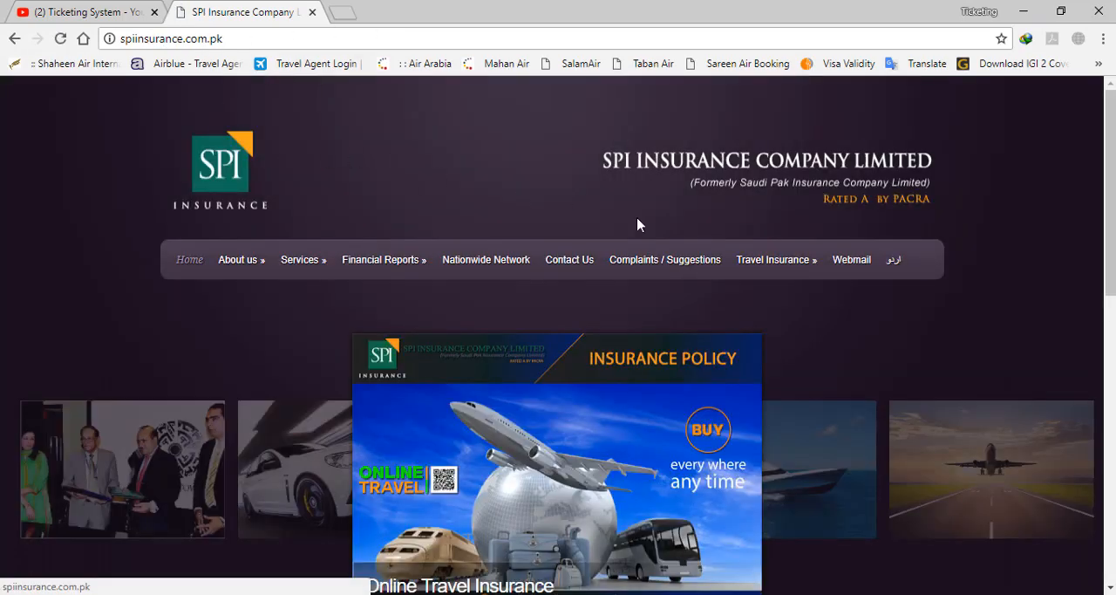
Go to the Travel Insurance login page and sign in with the prefilled agent credentials
mouse_move(834, 276)
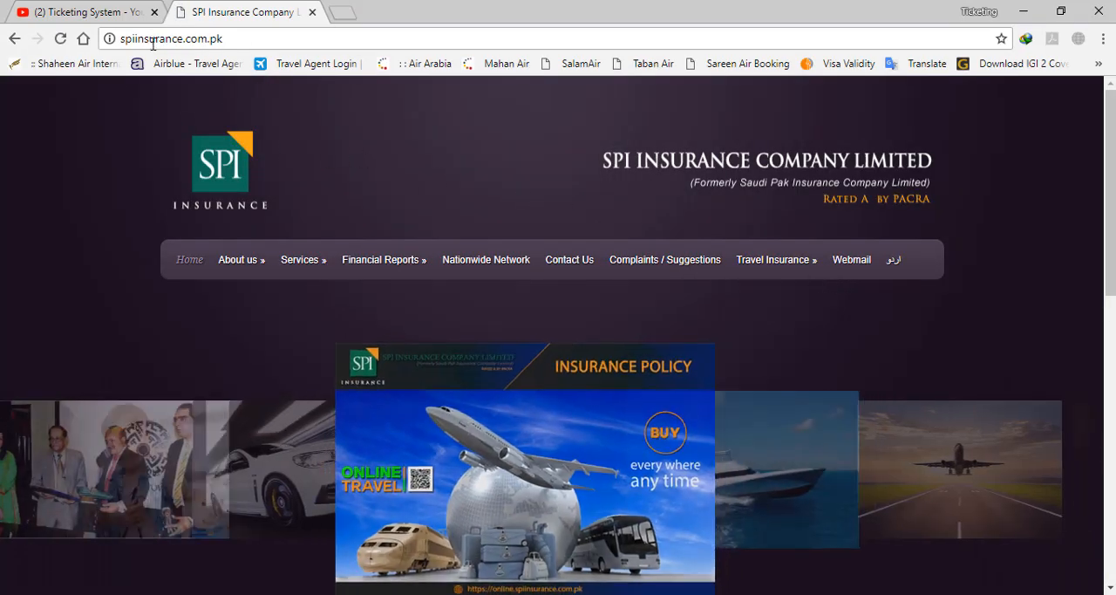
mouse_move(755, 262)
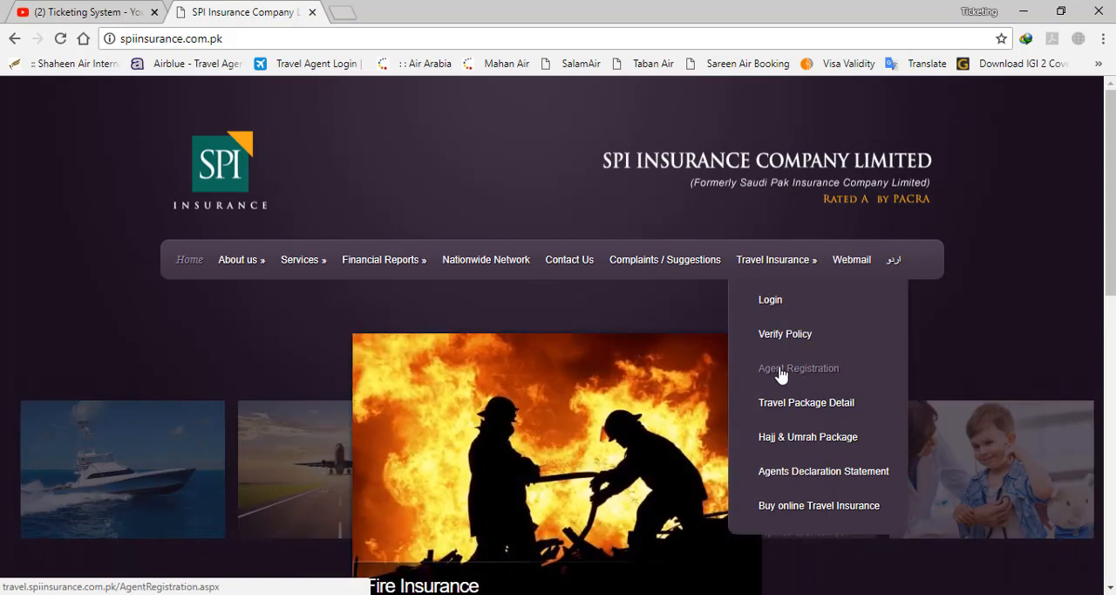
click(771, 300)
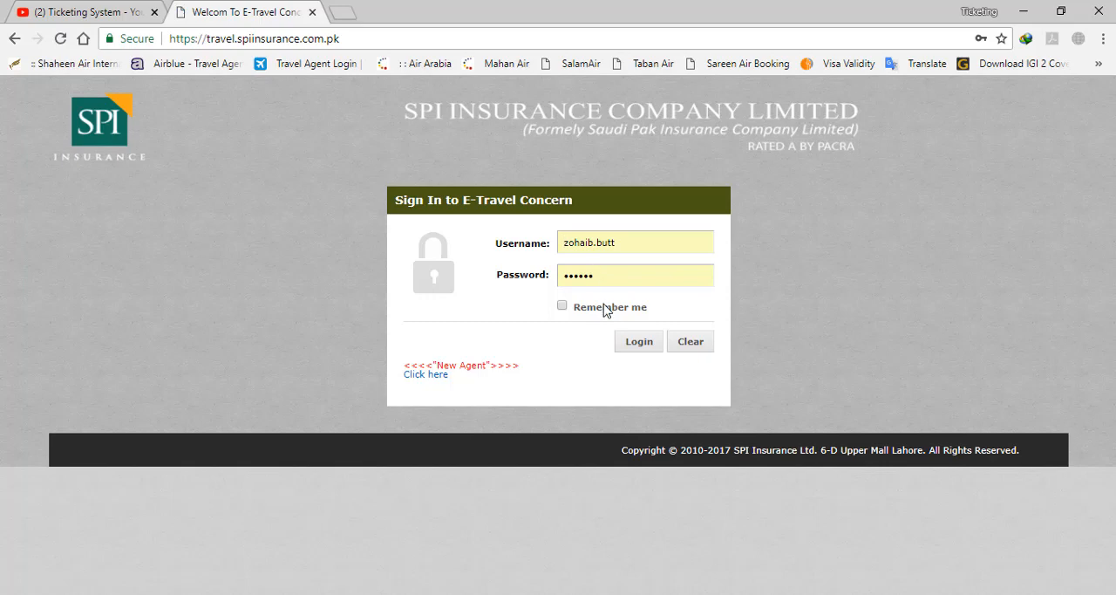
click(635, 349)
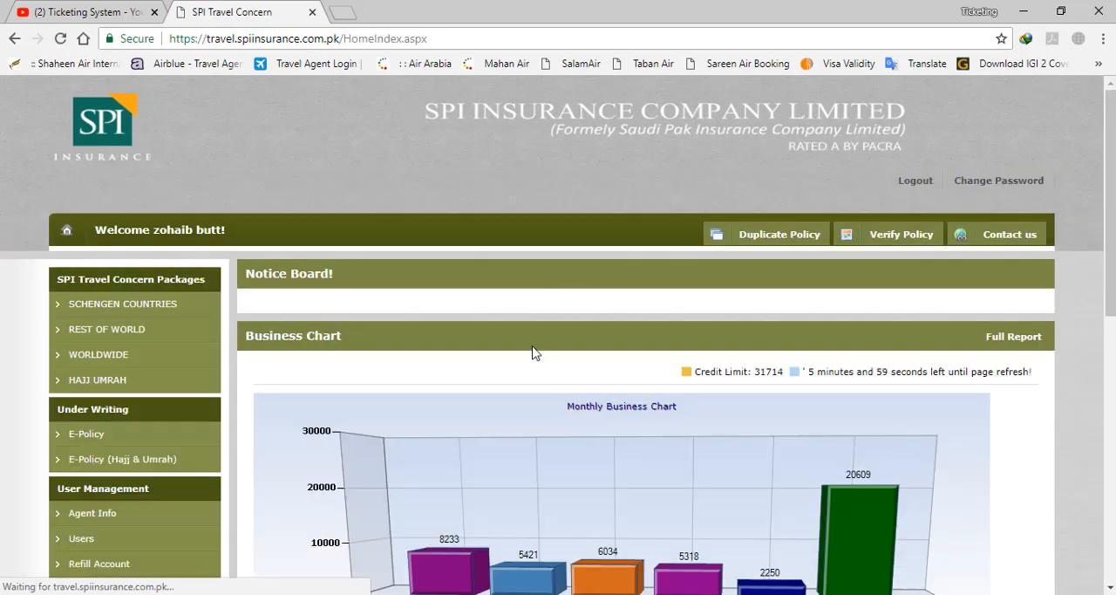
Open the Under Writing E-Policy form for a Travel - Health Care Insurance Policy
scroll(517, 339, down, 1)
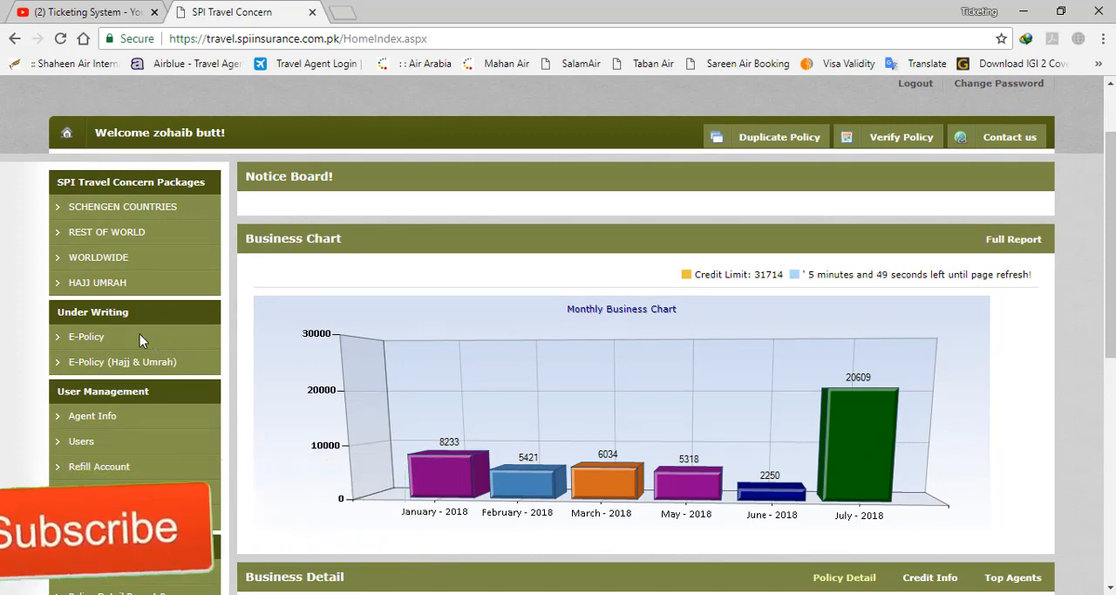
click(84, 341)
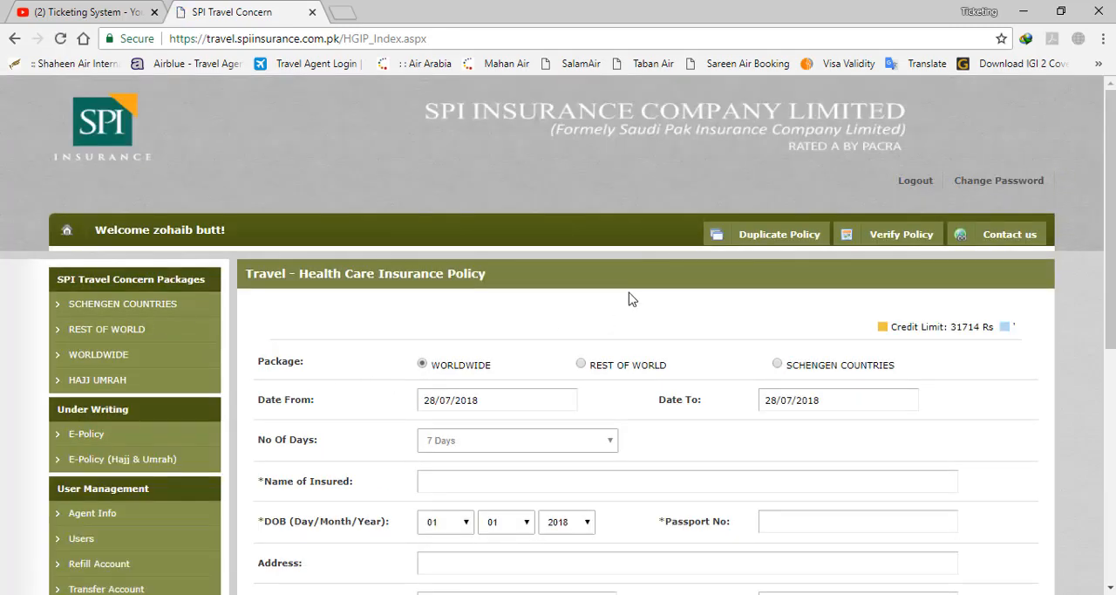
scroll(628, 299, down, 1)
scroll(629, 299, down, 2)
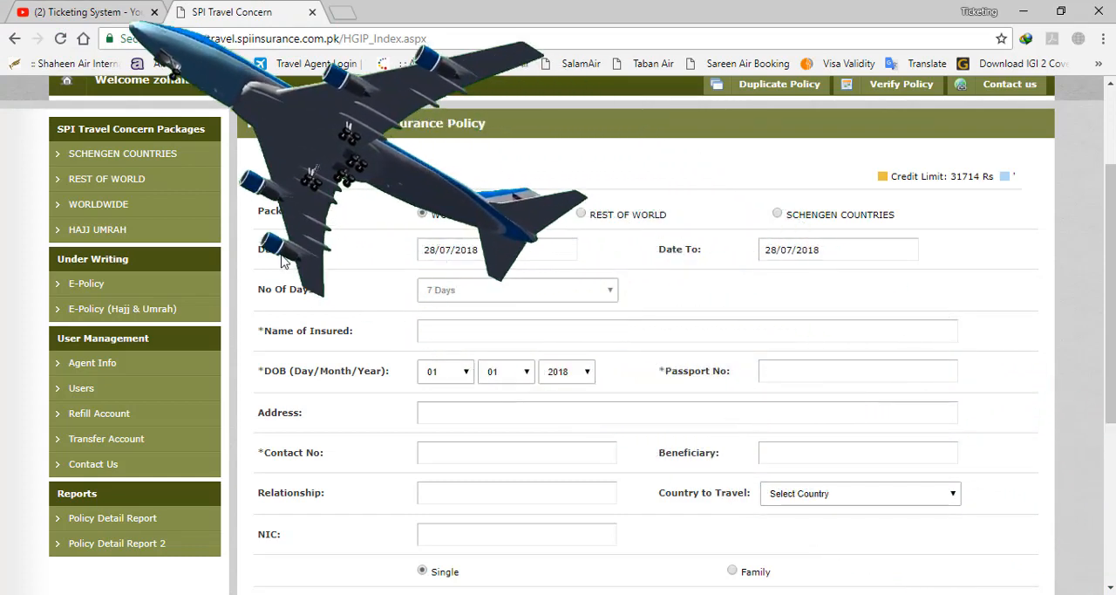
Set the policy period to run from 10/09/2018 to 24/09/2018
click(437, 251)
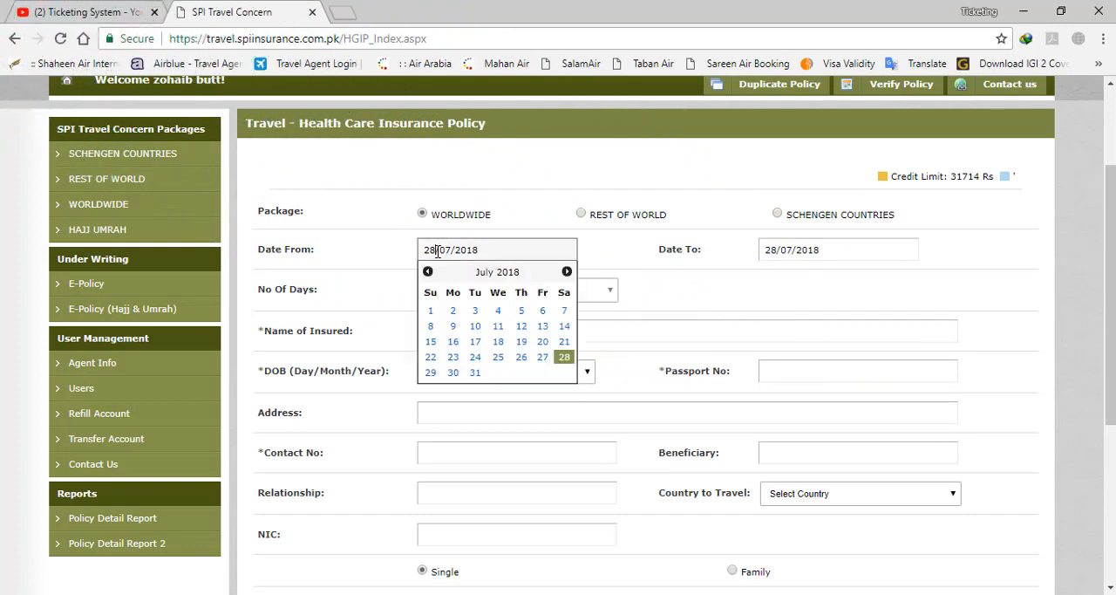
click(566, 273)
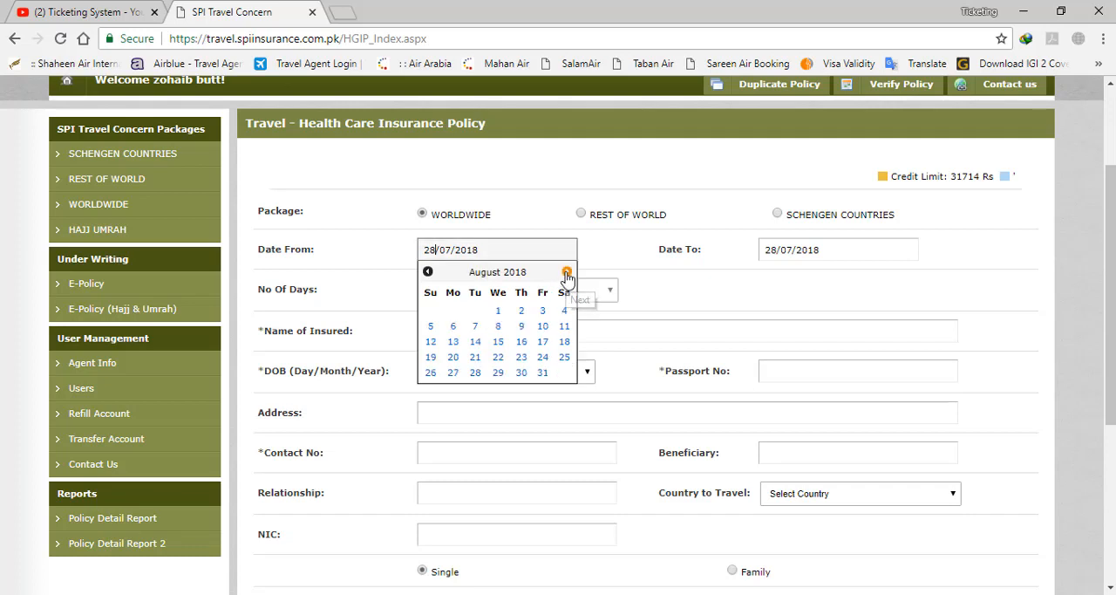
click(566, 274)
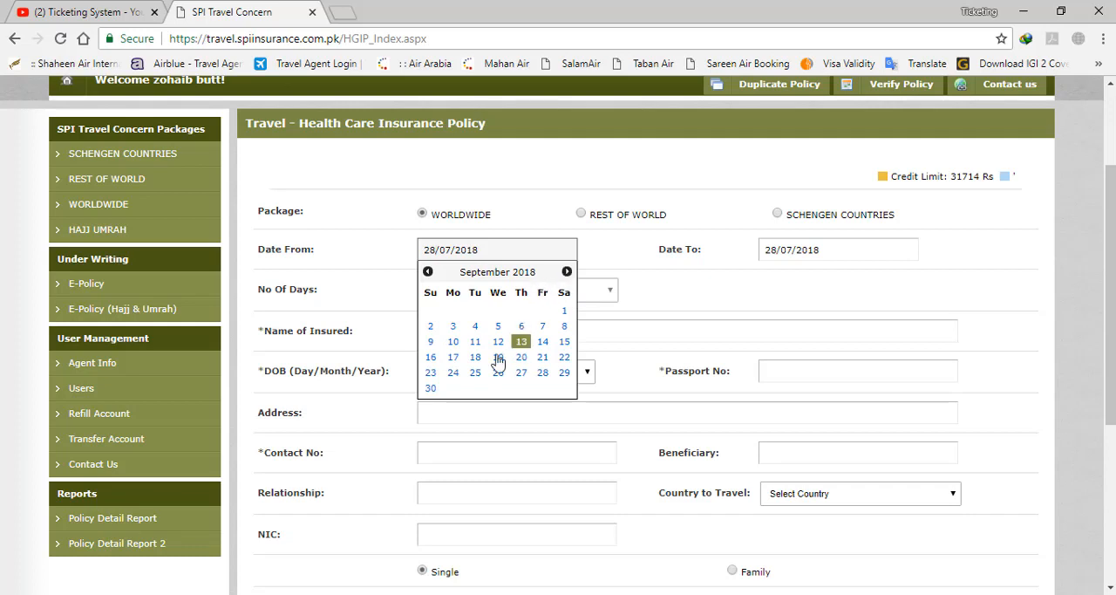
click(452, 342)
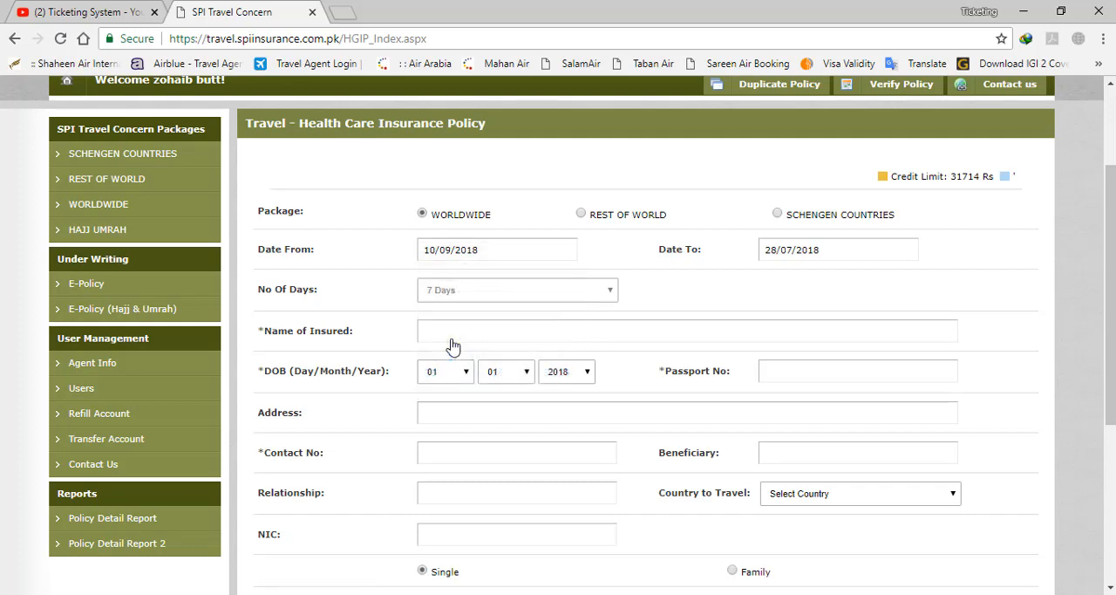
click(809, 251)
click(907, 272)
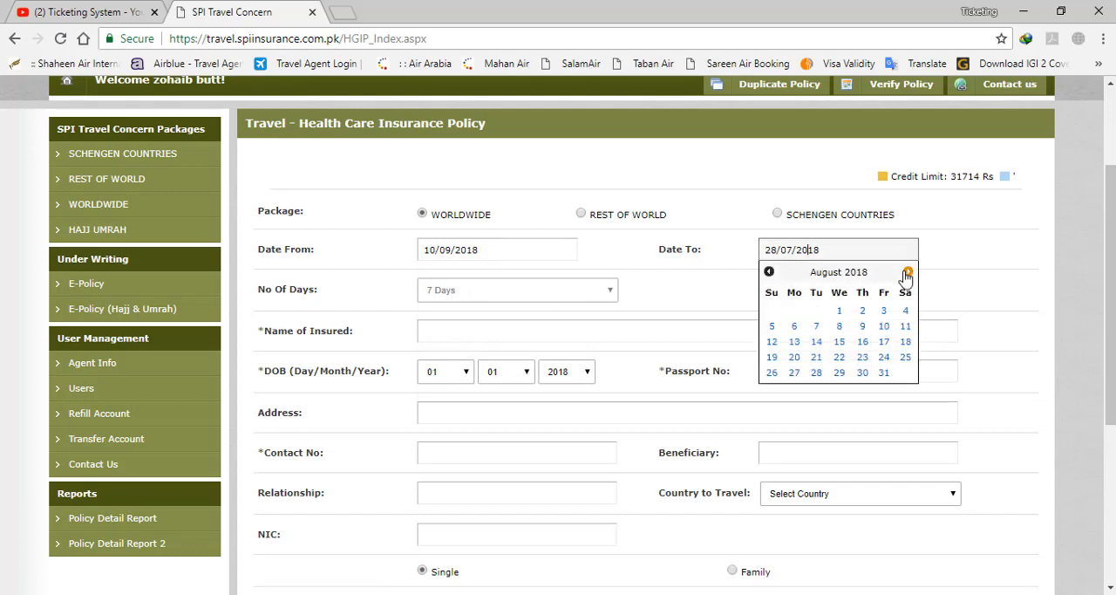
click(907, 272)
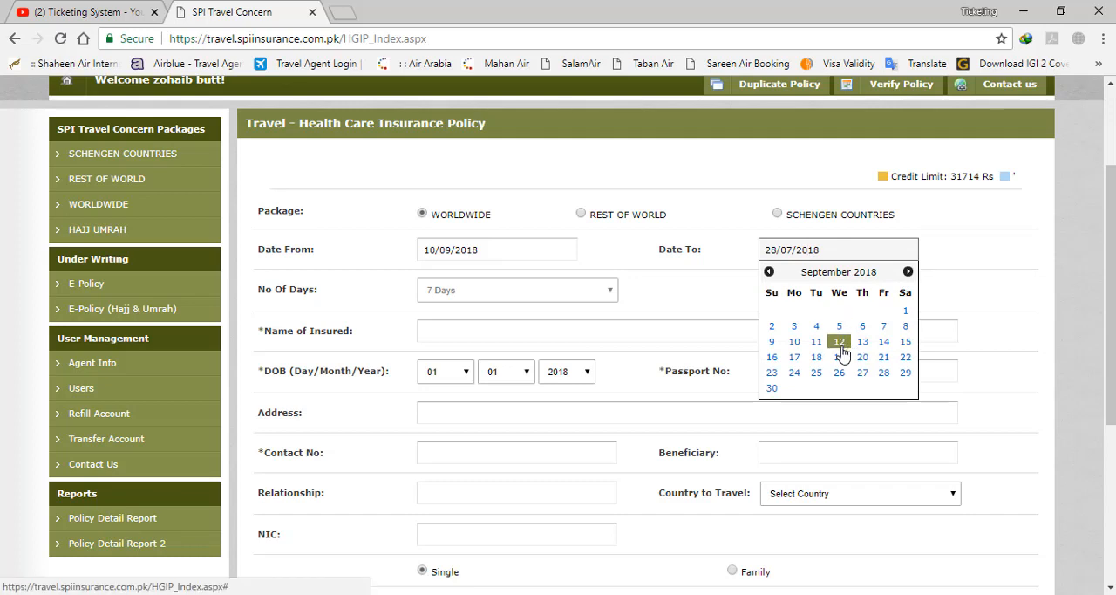
click(794, 373)
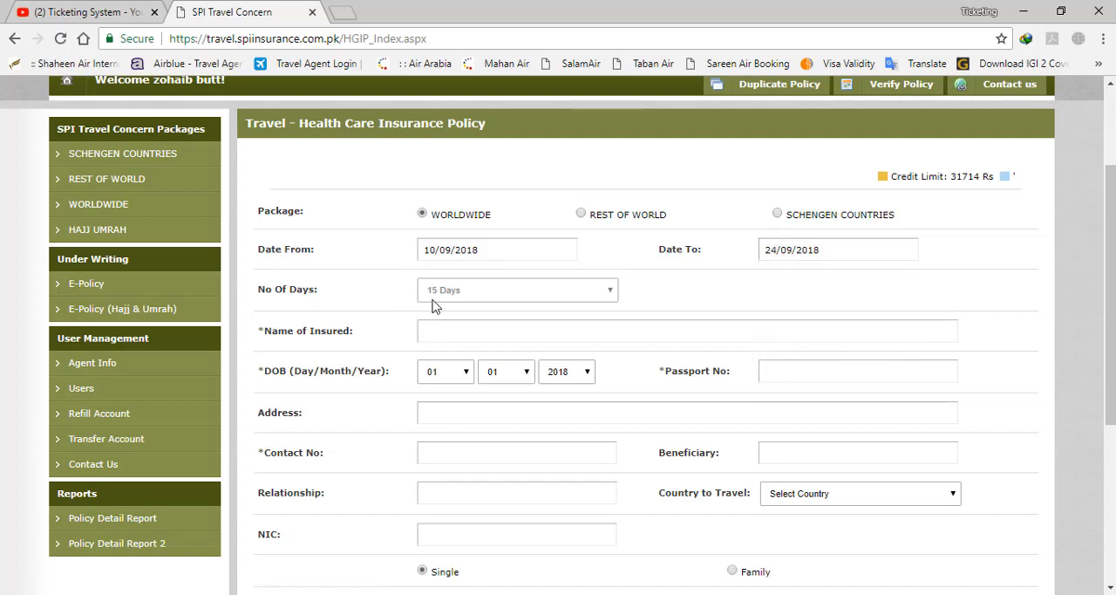
Try policy end dates of 25/09/2018, 28/09/2018 and 30/09/2018, and set the end date back to 24/09/2018
click(802, 252)
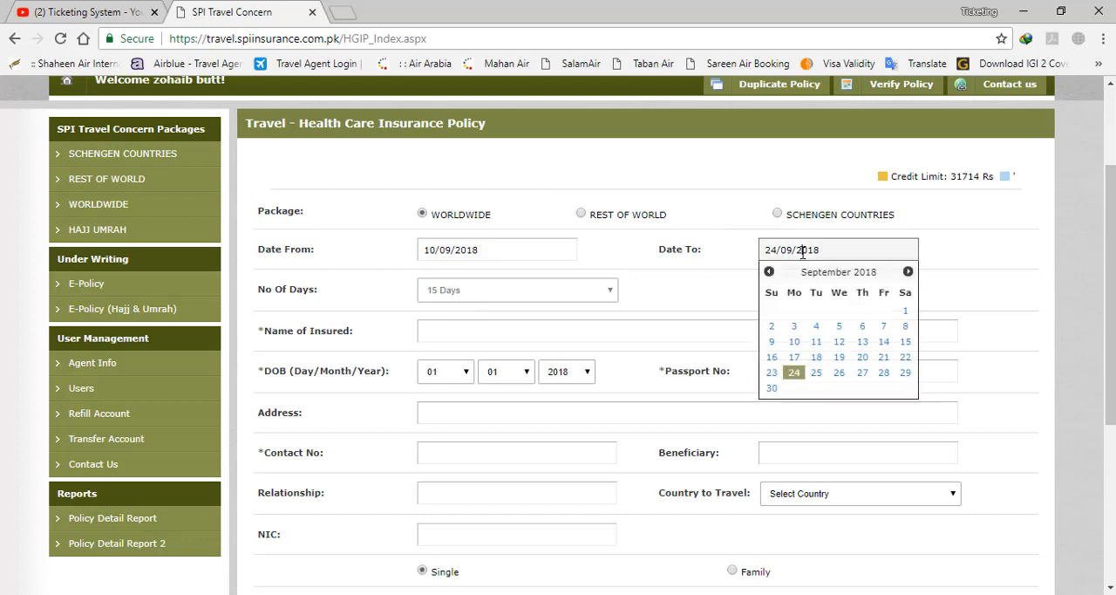
click(818, 374)
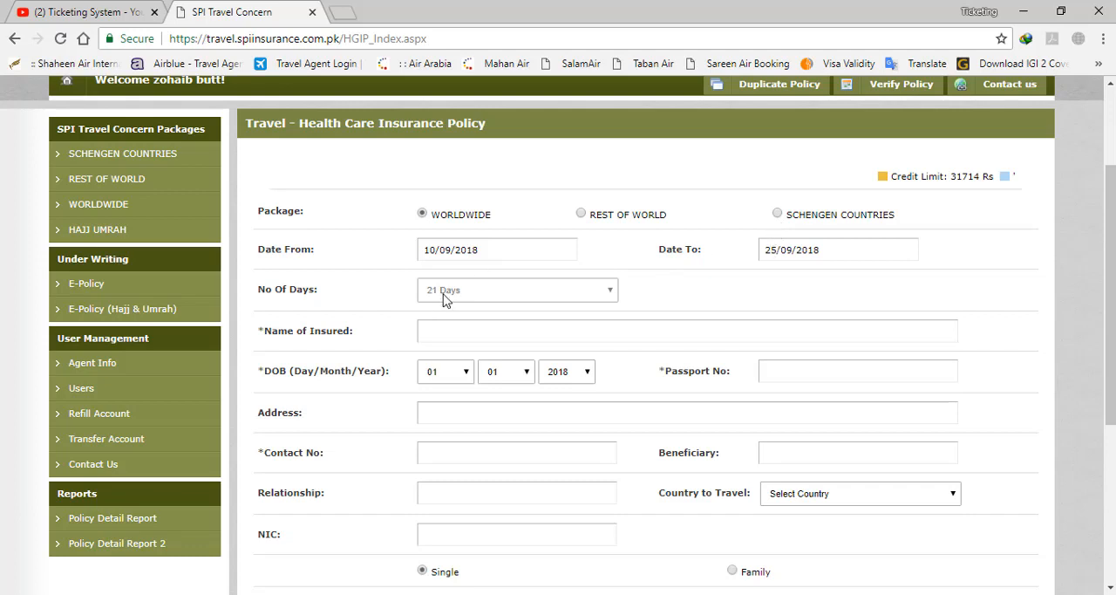
click(799, 251)
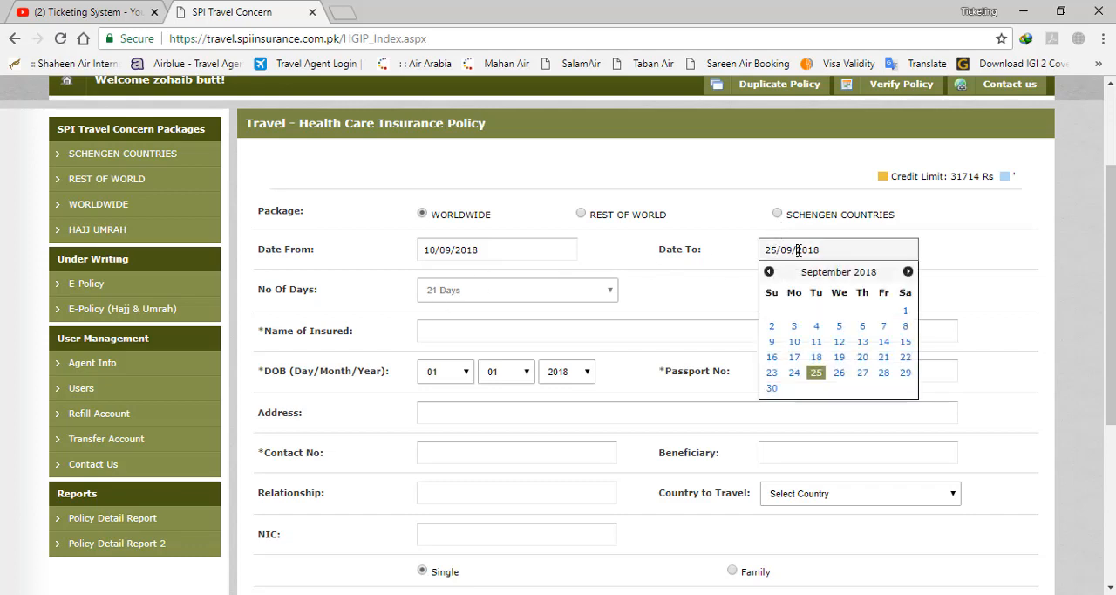
click(883, 373)
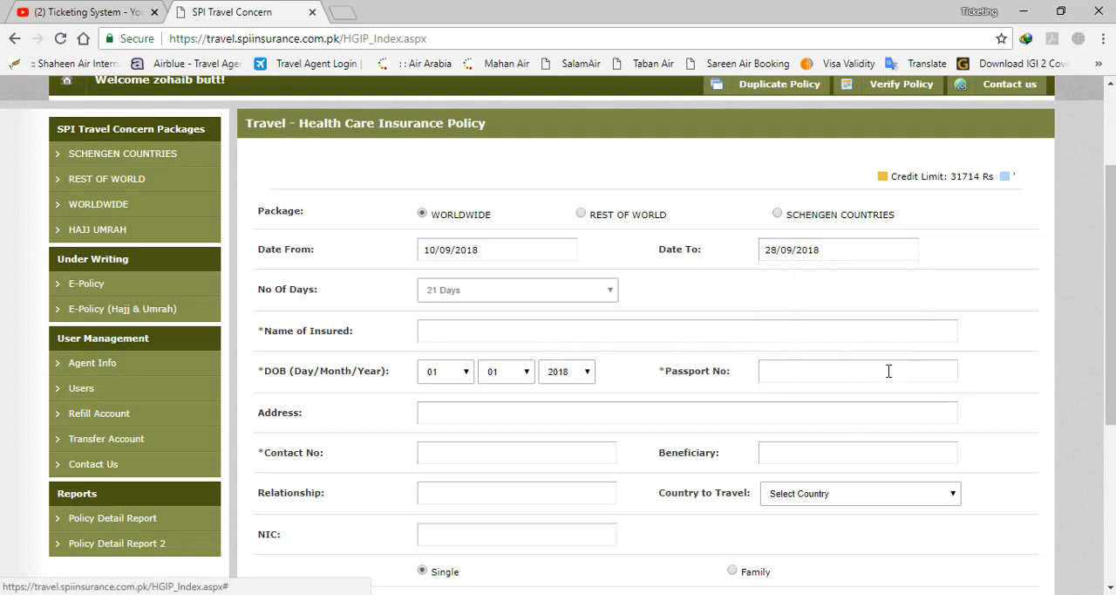
click(818, 244)
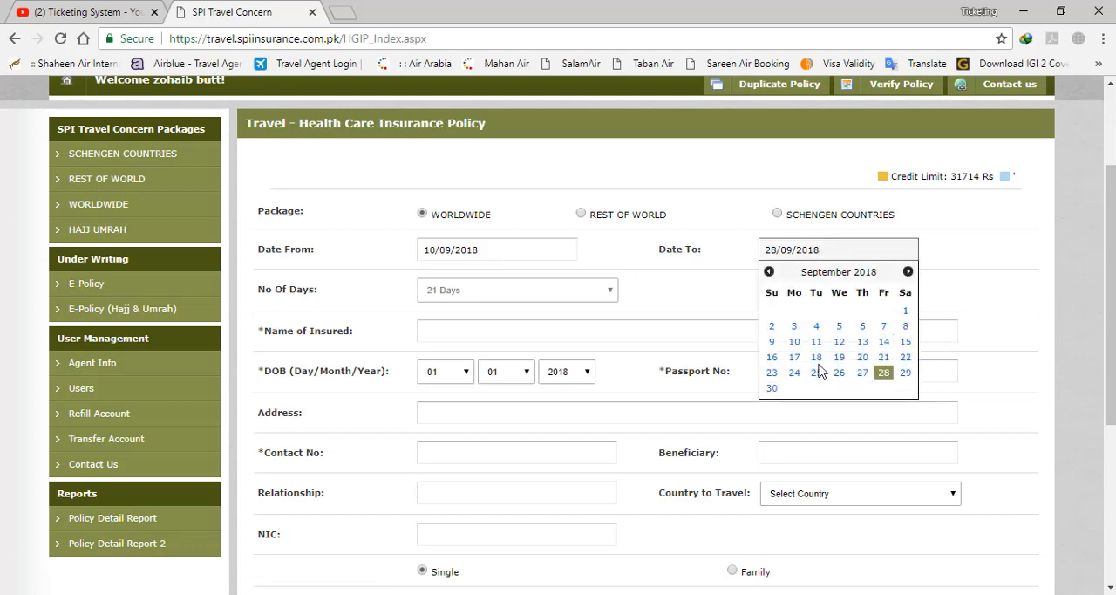
click(772, 388)
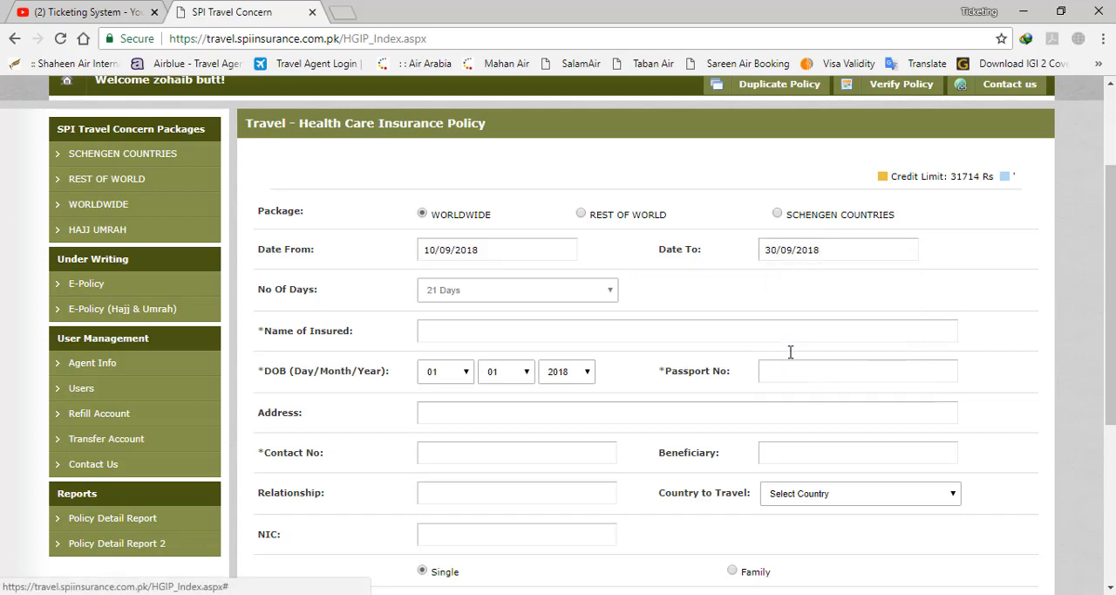
click(794, 252)
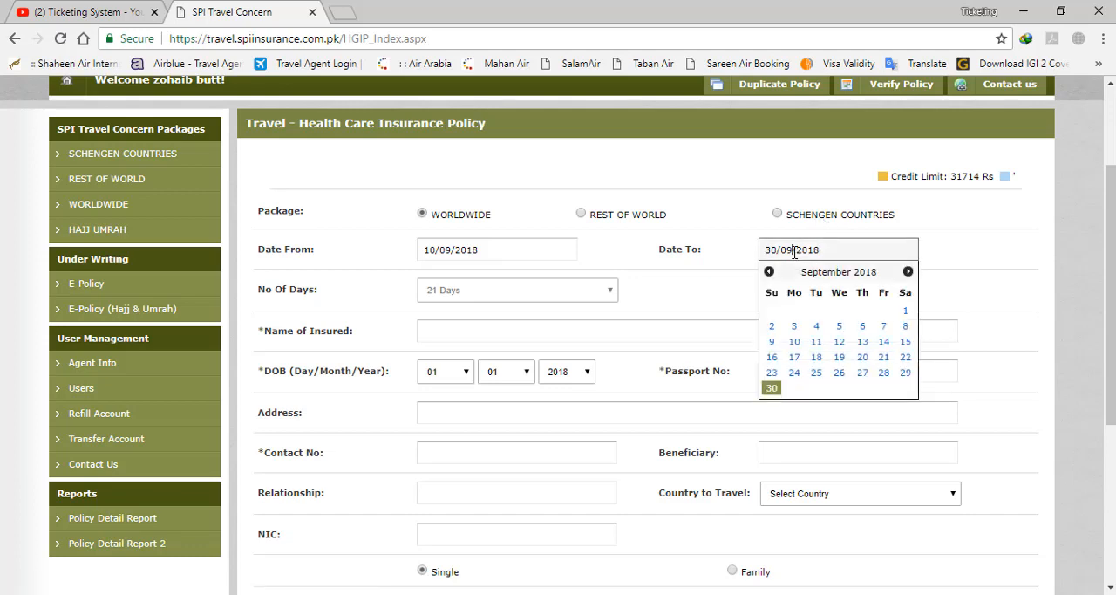
click(795, 375)
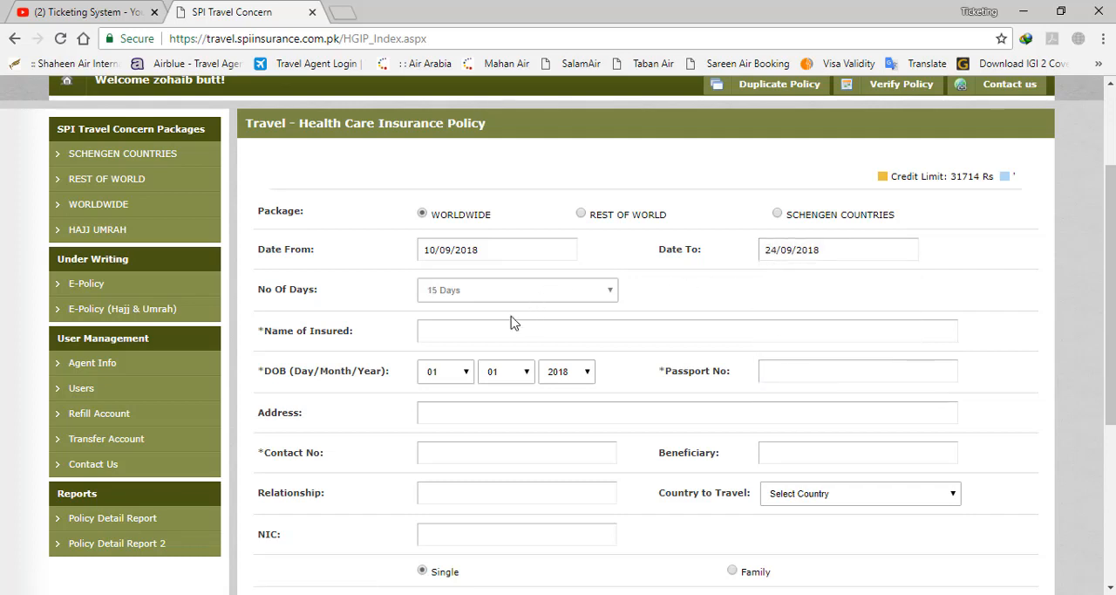
Enter the insured person's full name in capital letters, followed by the title MR
click(496, 334)
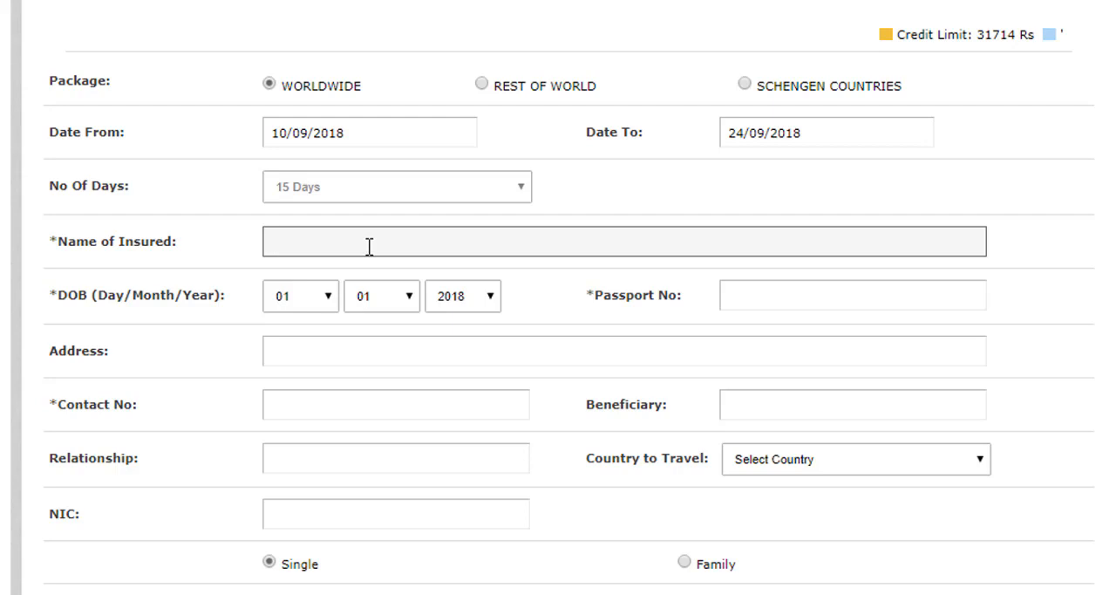
text(kashif)
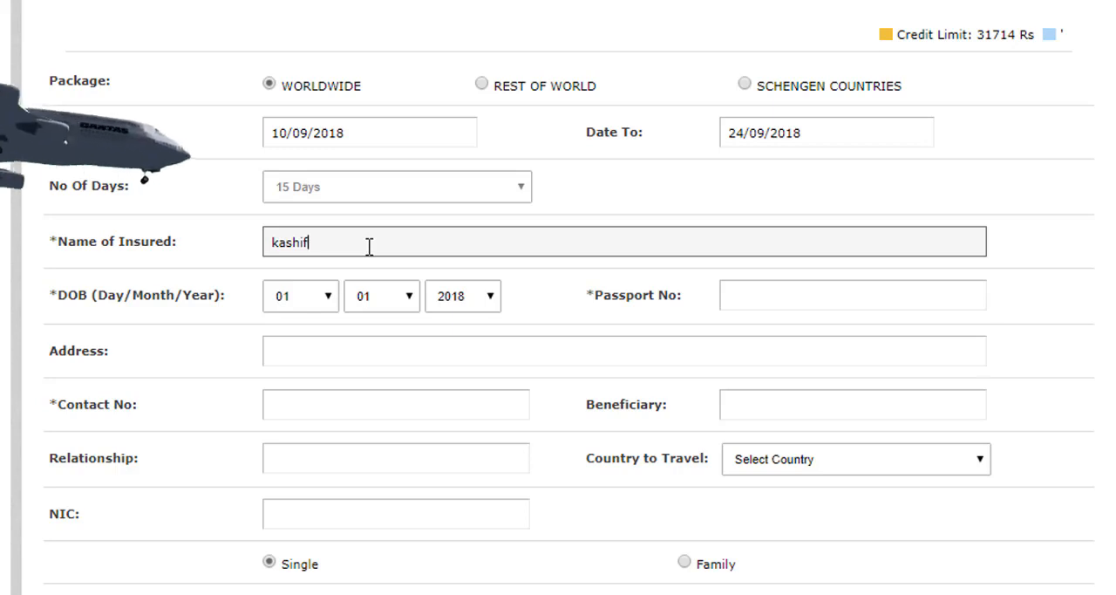
key(BackSpace)
key(BackSpace)
key(BackSpace)
key(BackSpace)
key(BackSpace)
key(BackSpace)
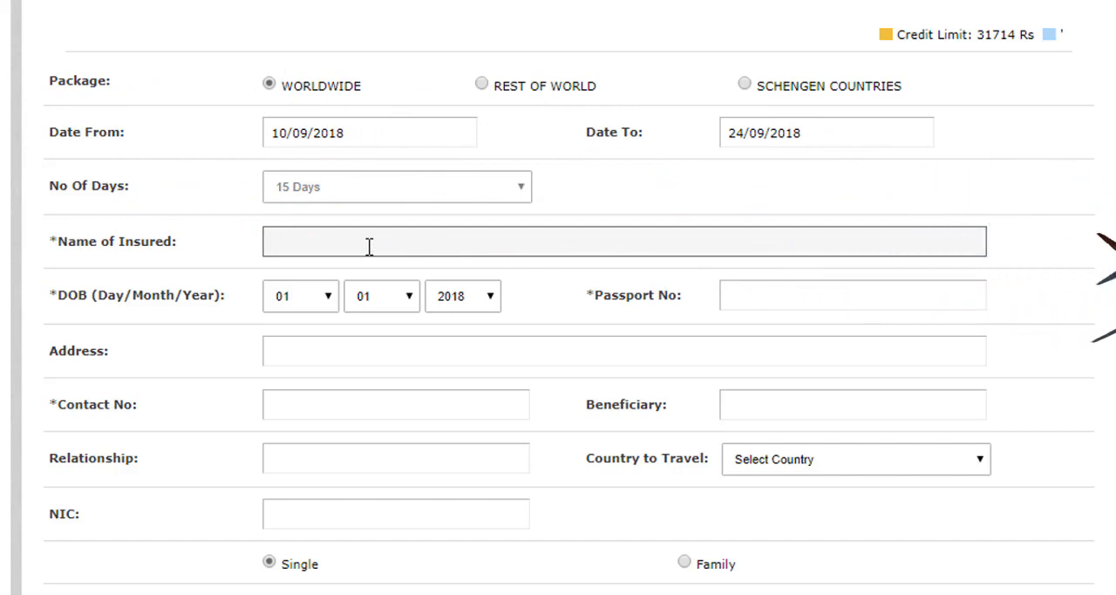
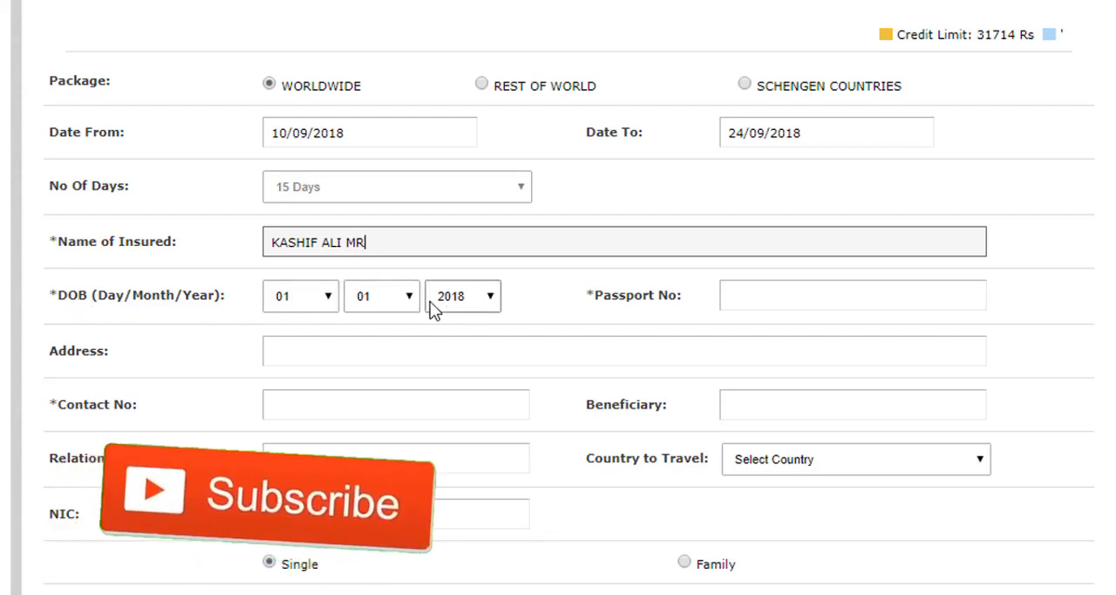
Set the day, month and year of the insured person's date of birth
click(305, 297)
key(1)
key(2)
key(Return)
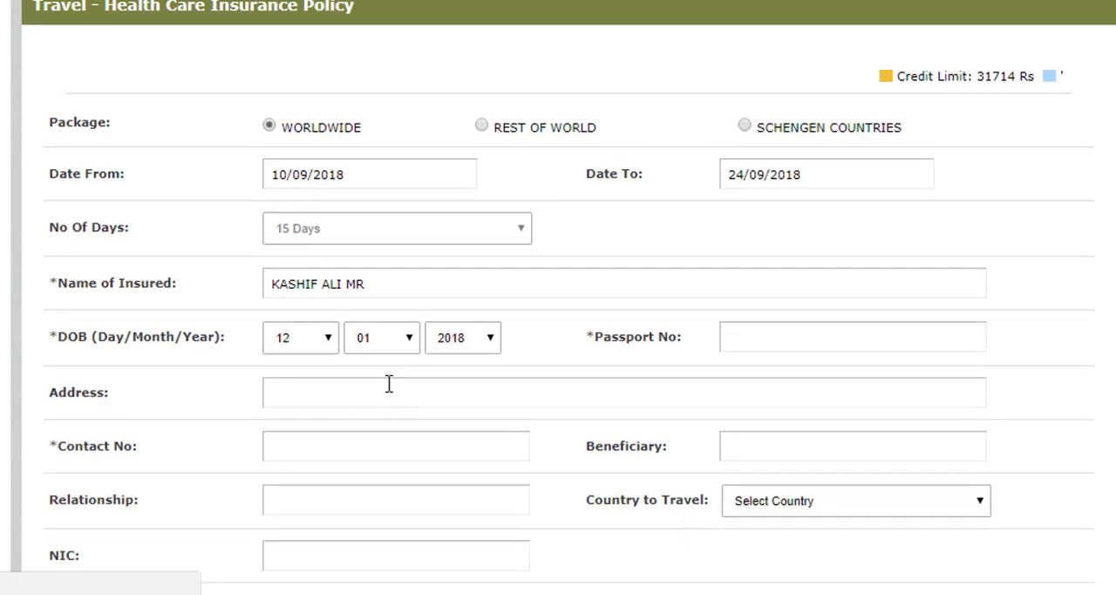
click(384, 338)
scroll(384, 338, down, 1)
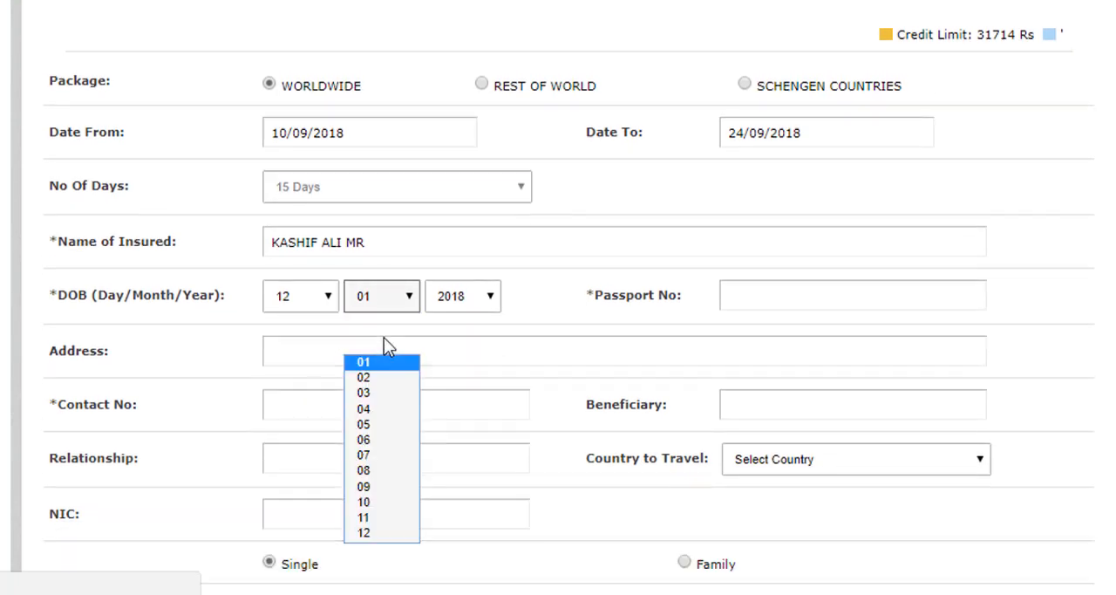
click(368, 426)
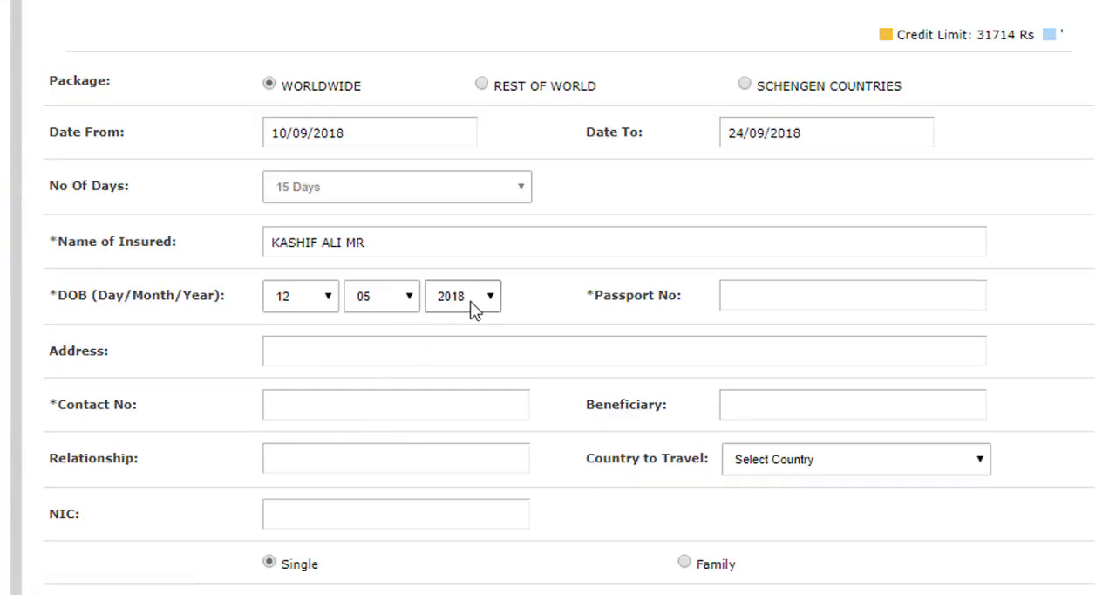
click(471, 300)
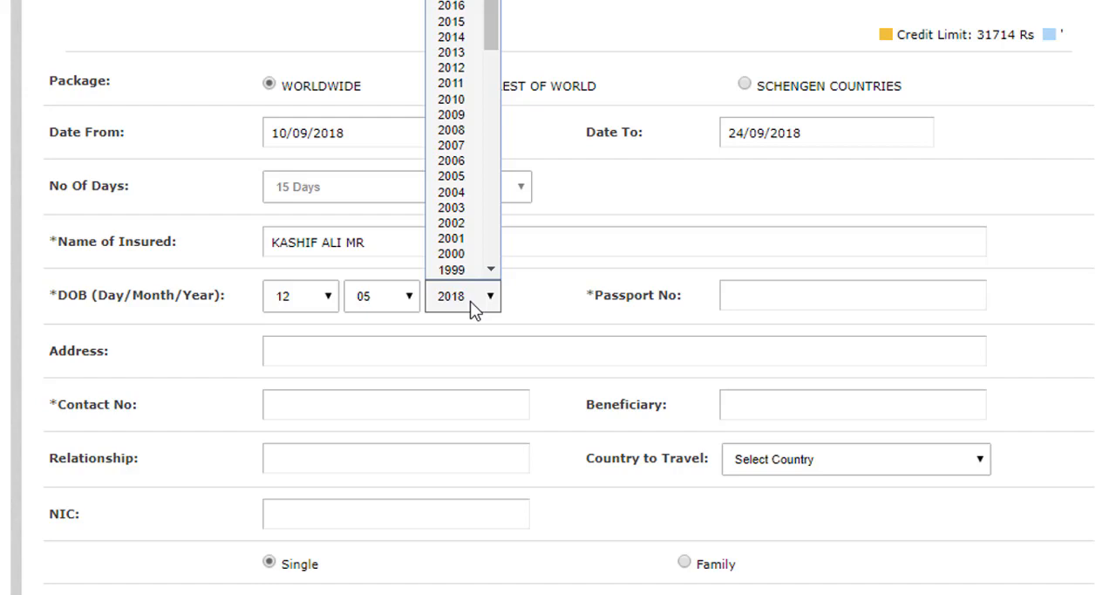
text(1988)
key(Return)
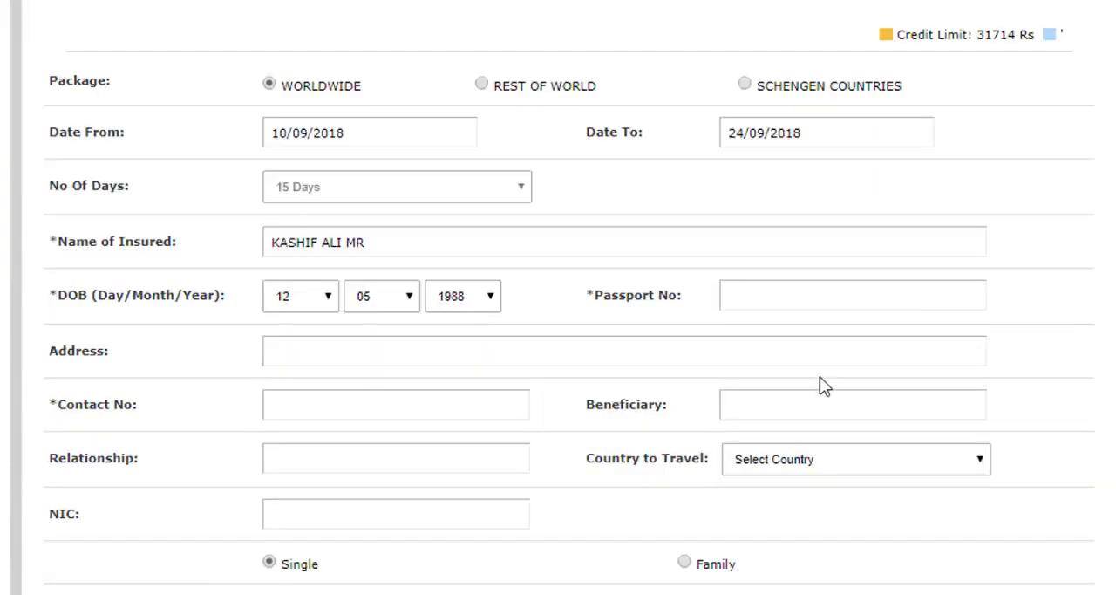
Enter the insured person's passport number
click(816, 295)
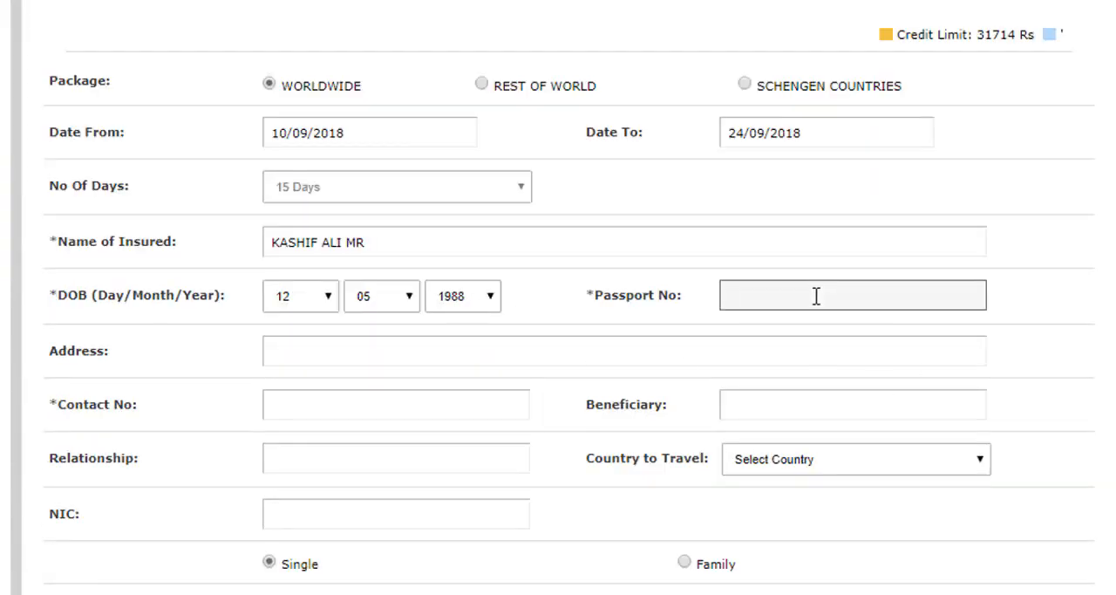
Fill in the insured person's full postal address in capital letters
scroll(816, 295, down, 2)
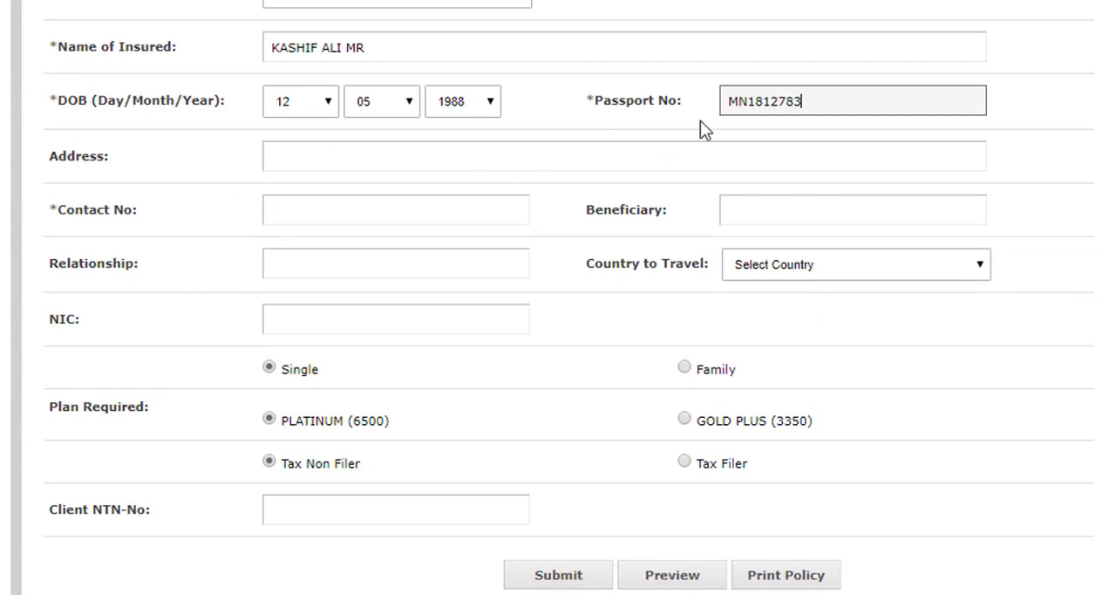
click(361, 157)
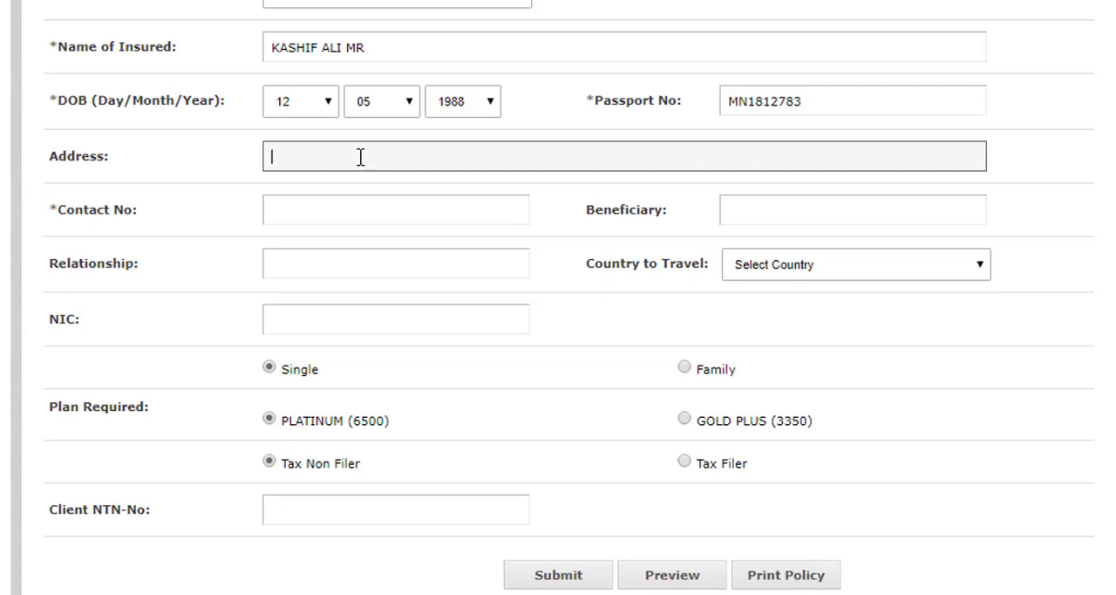
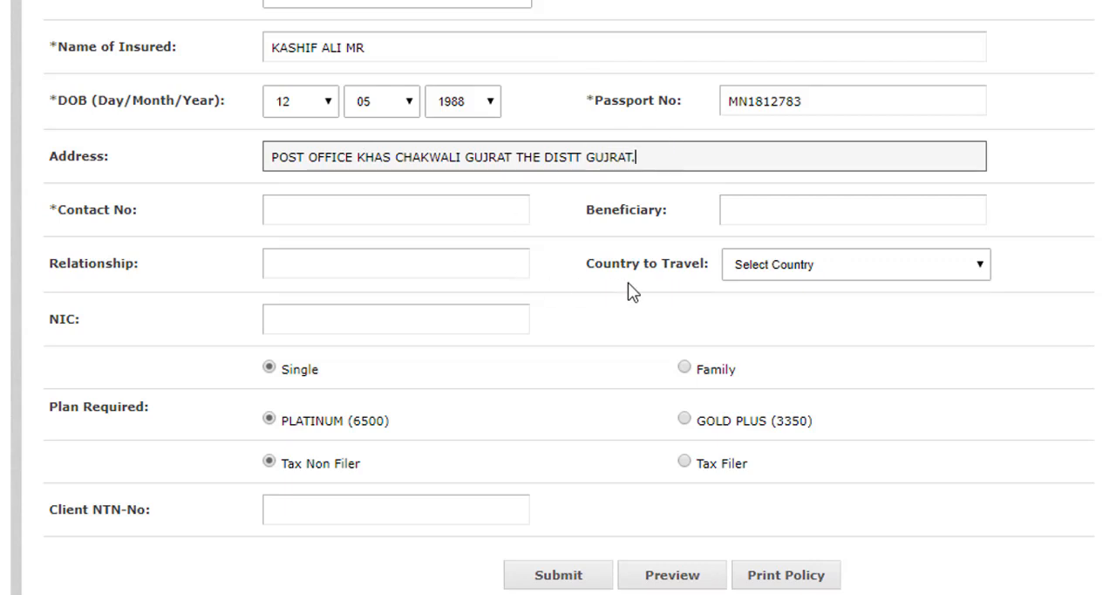
Switch the package to Schengen Countries and enter the insured person's contact number with country code, separated by hyphens
click(336, 213)
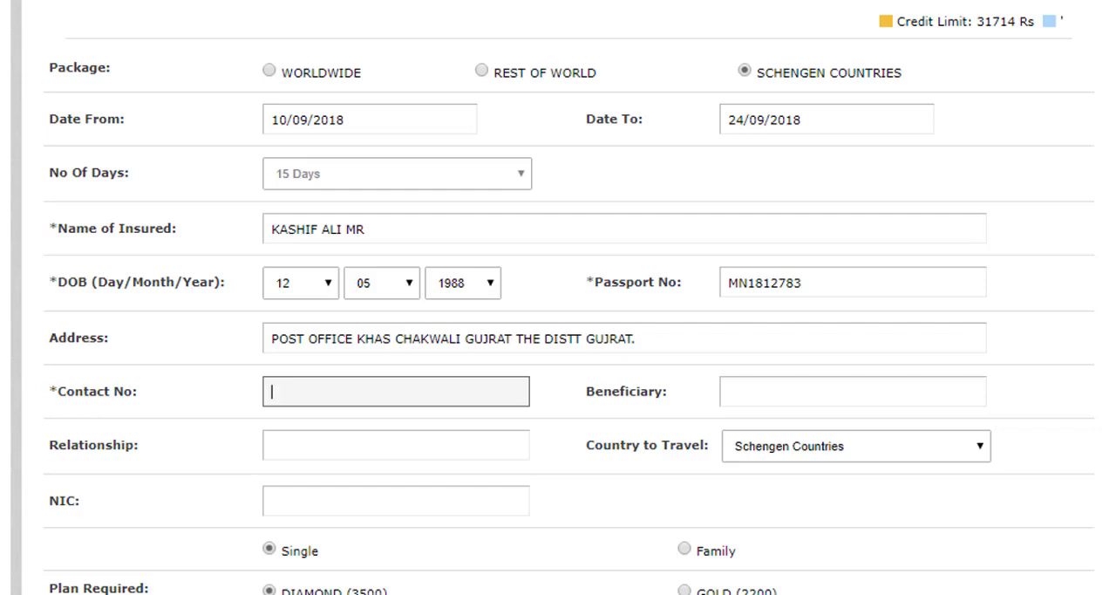
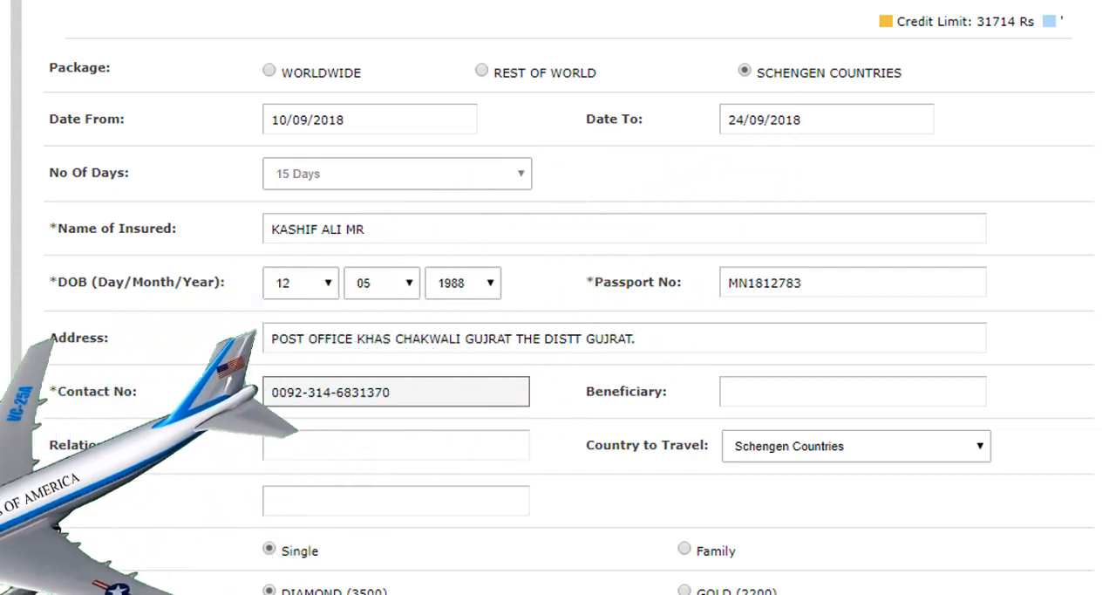
Enter the beneficiary's full name followed by the title MR, and set the relationship to FATHER
click(764, 392)
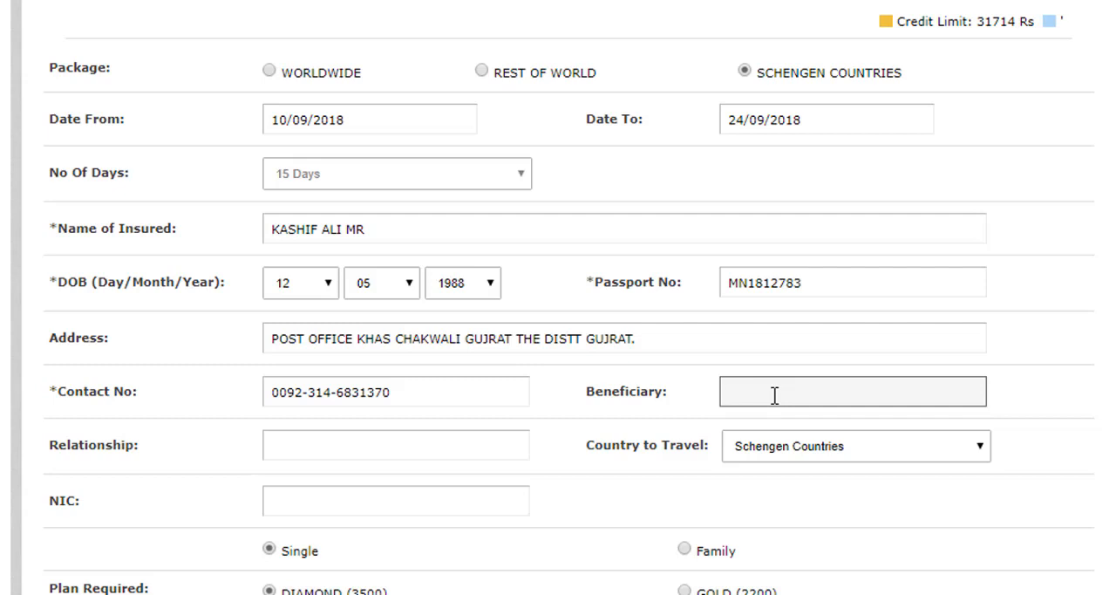
click(315, 445)
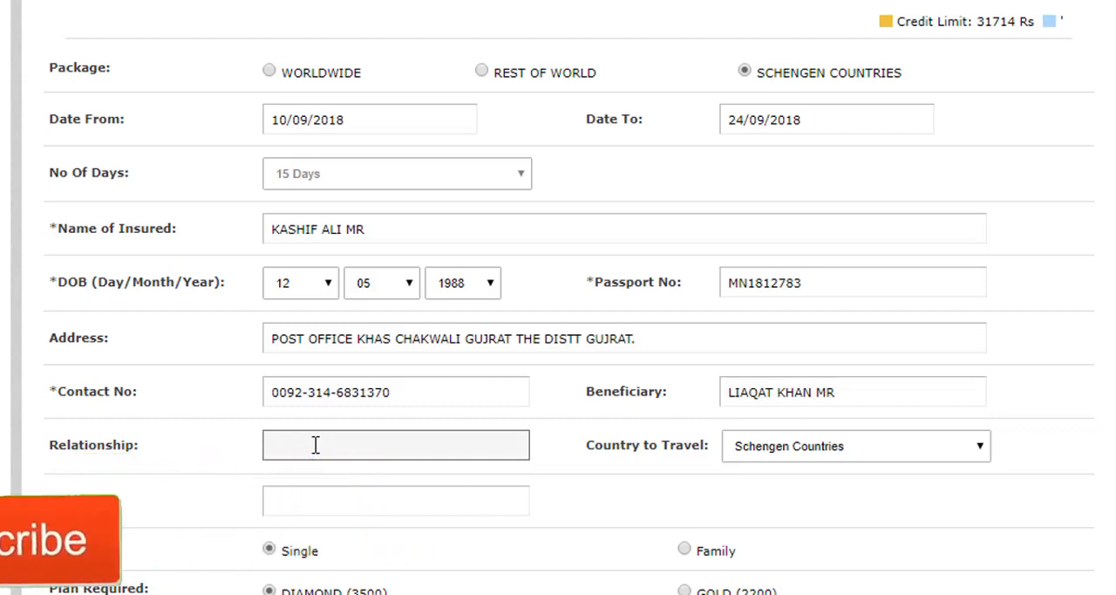
text(FATHER)
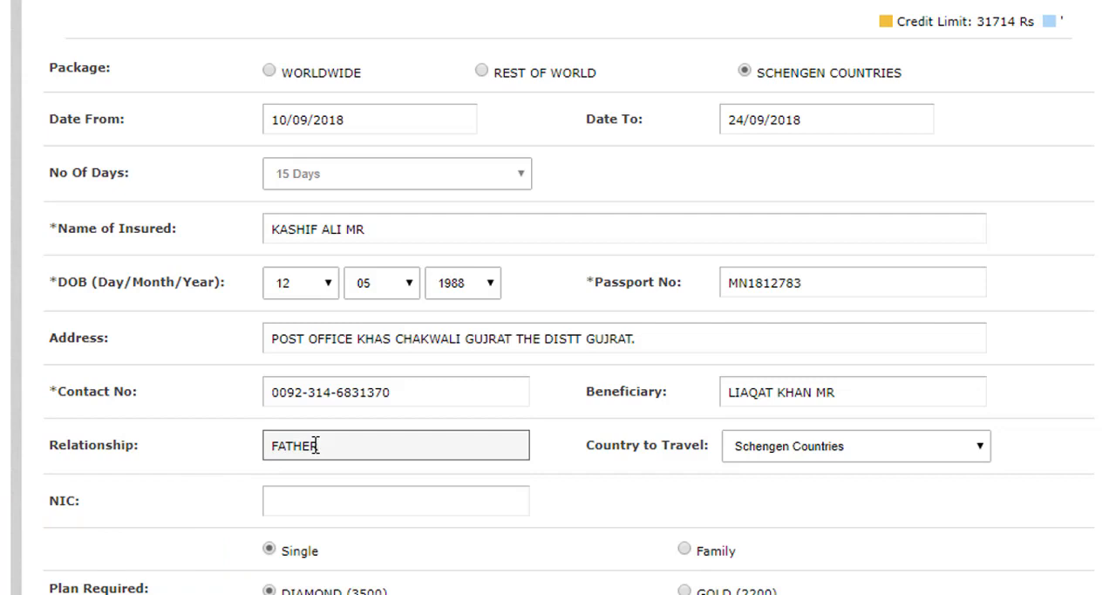
Set the country to travel to Turkey
scroll(316, 445, down, 3)
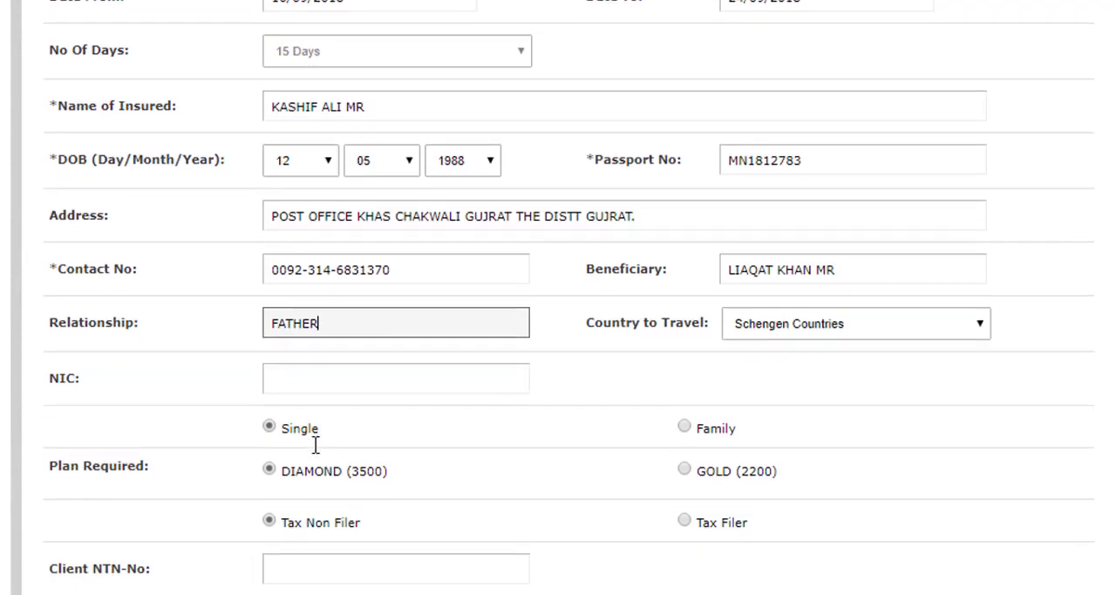
click(844, 293)
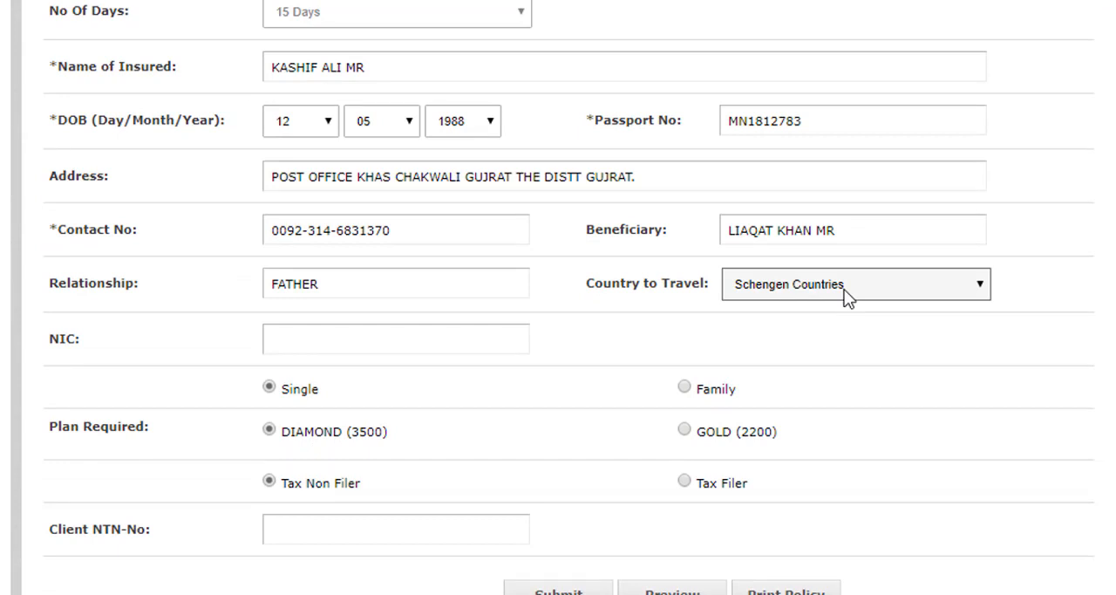
click(844, 293)
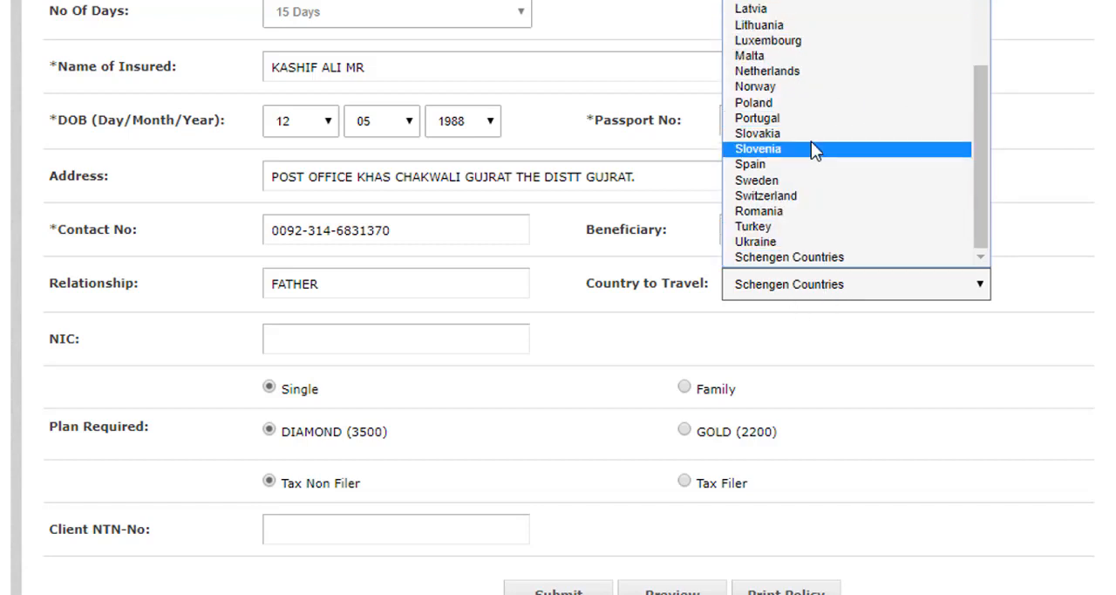
click(815, 301)
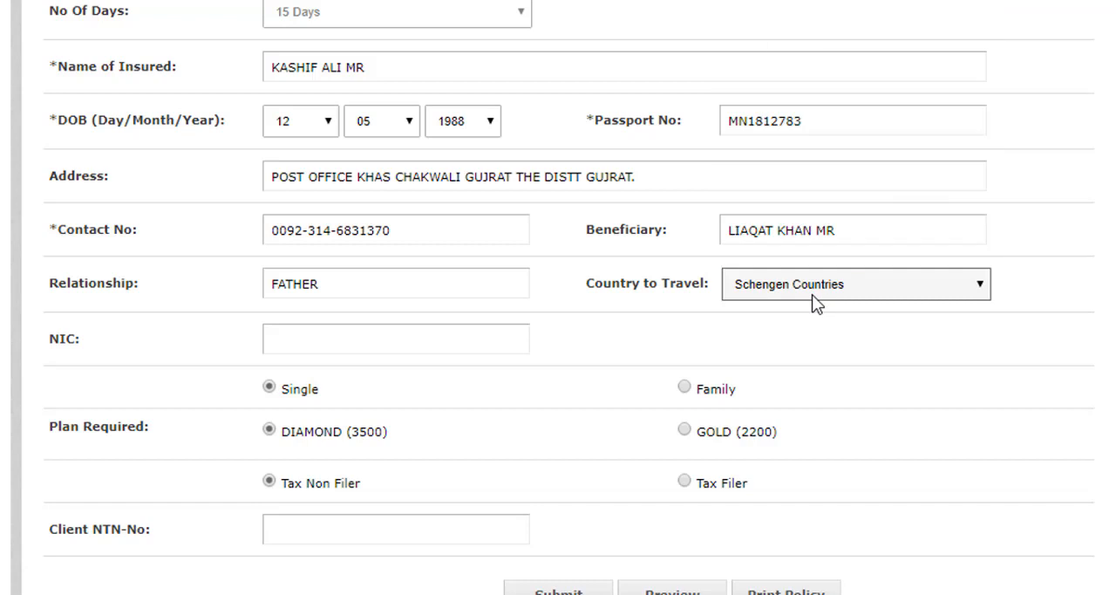
click(791, 293)
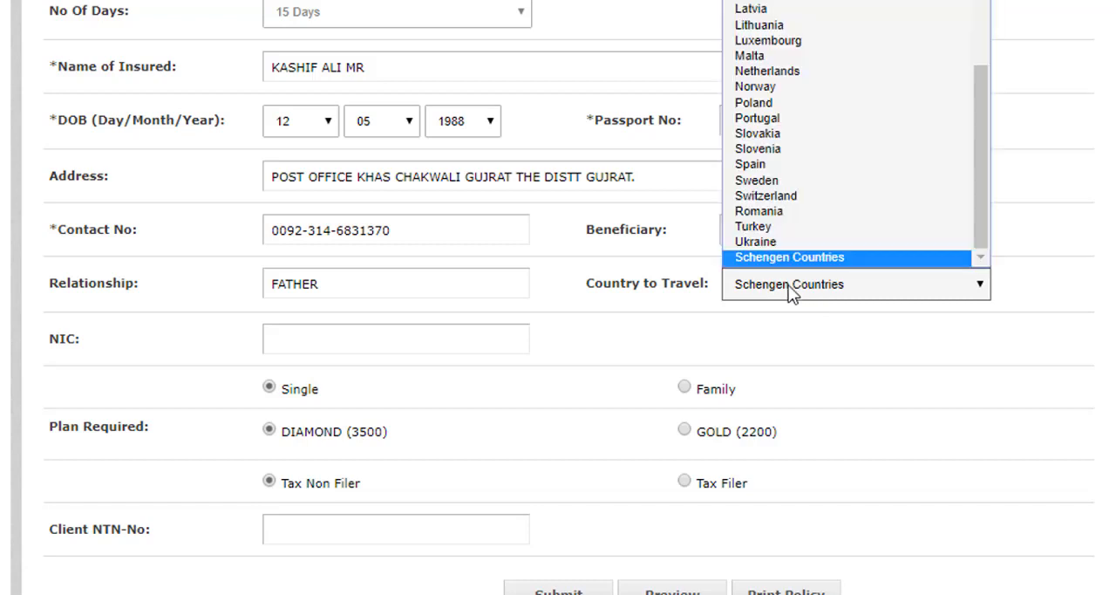
key(Up)
key(Up)
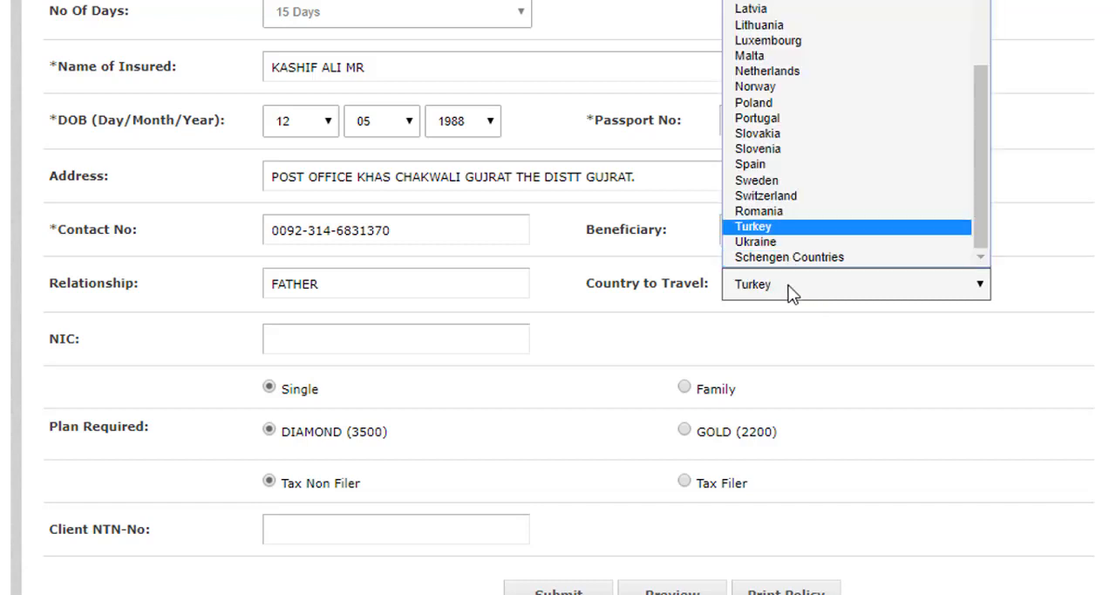
click(776, 227)
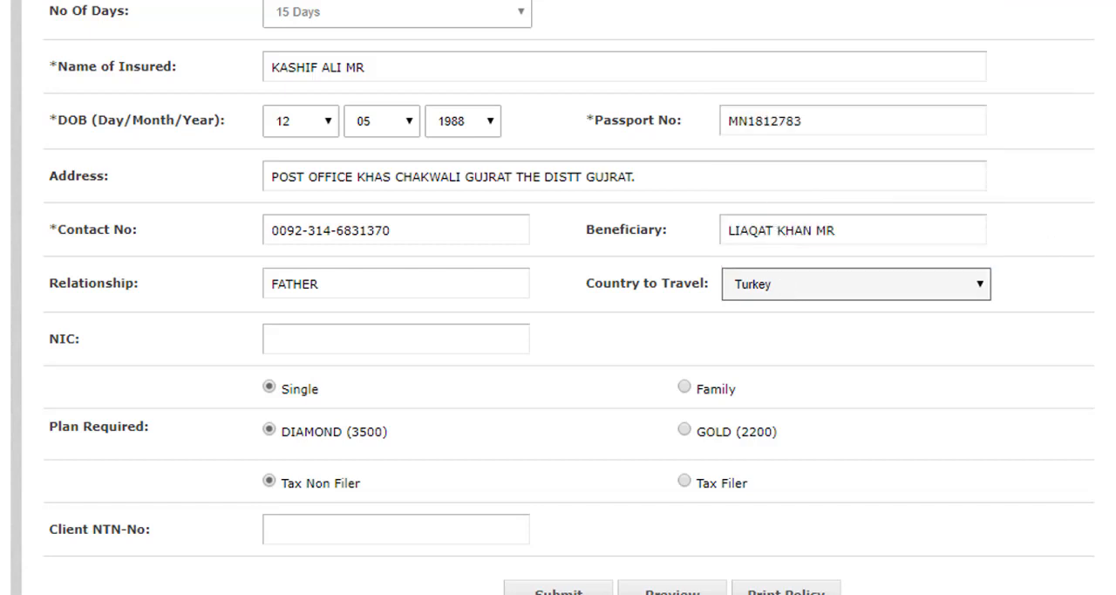
Review the completed form fields and choose the GOLD (2200) plan
scroll(558, 297, down, 3)
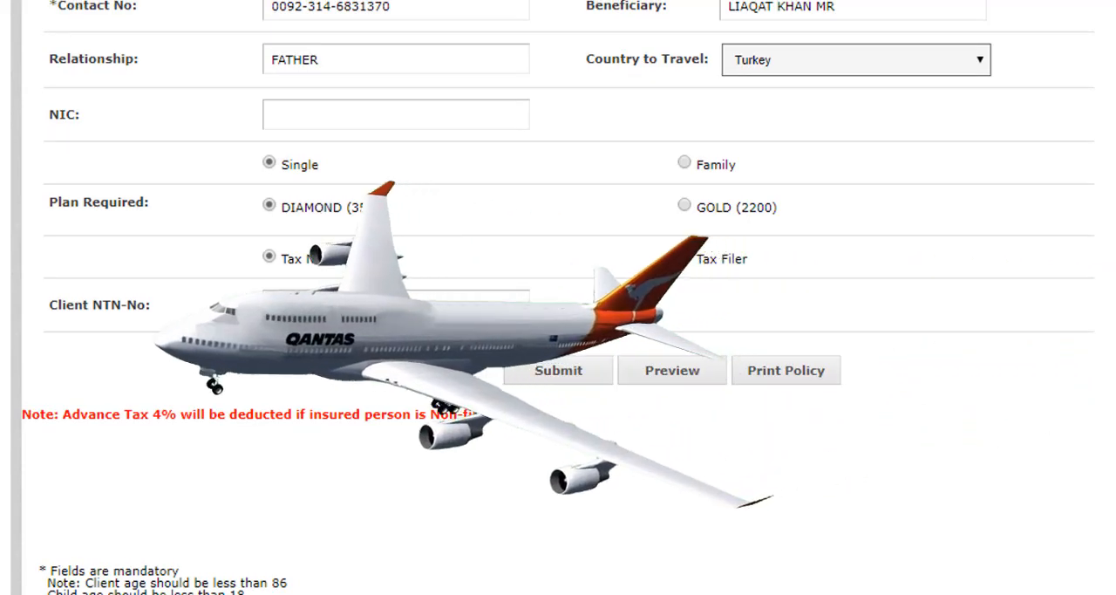
scroll(392, 223, up, 3)
scroll(723, 269, up, 2)
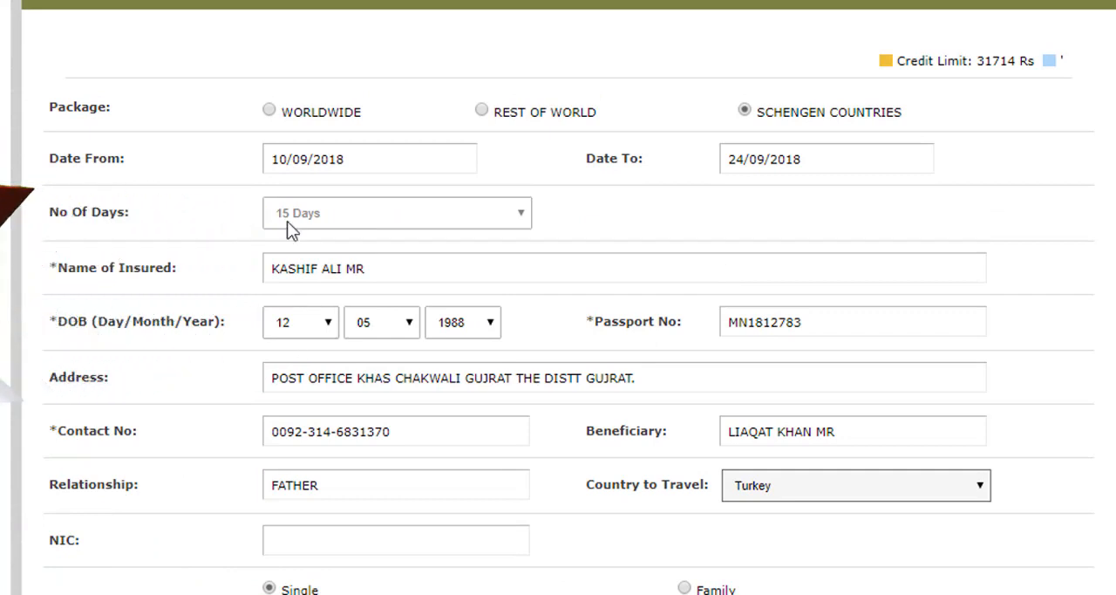
scroll(558, 297, down, 5)
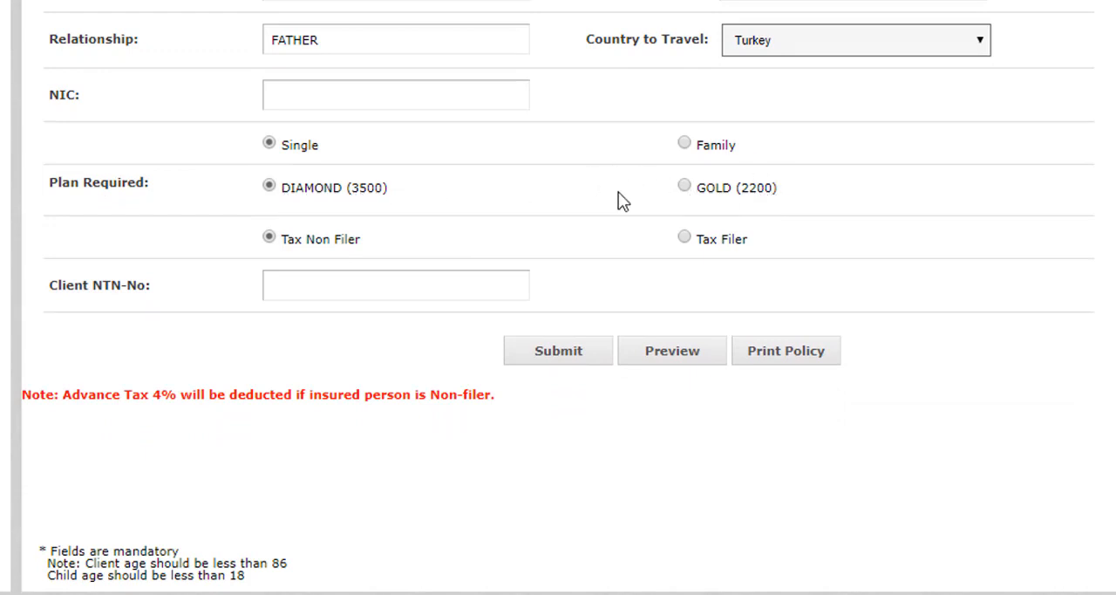
click(685, 186)
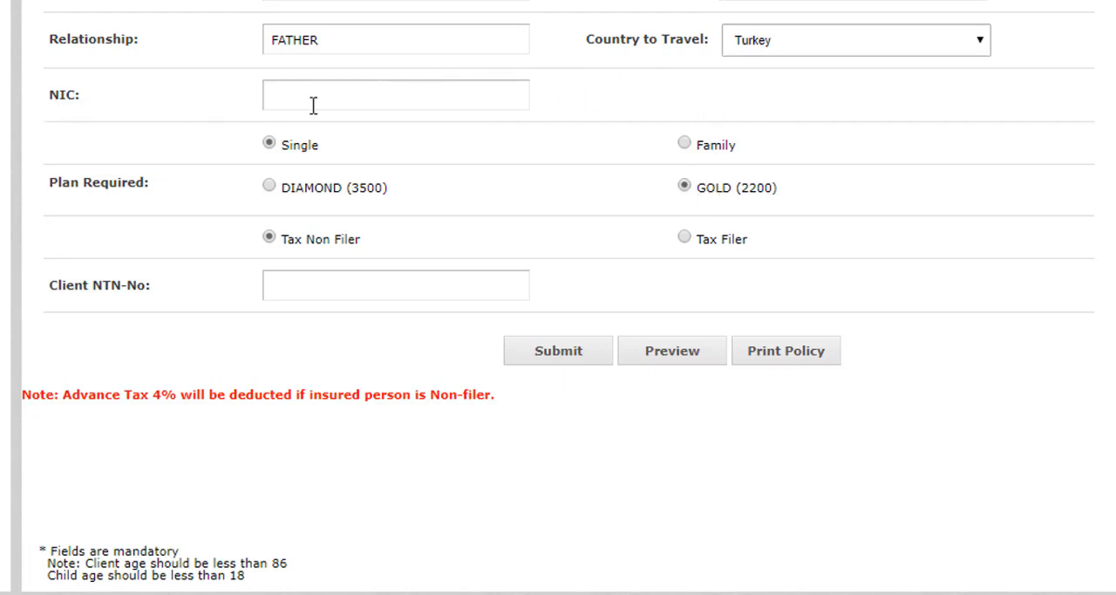
Enter the insured person's national identity card number in the NIC field
click(352, 103)
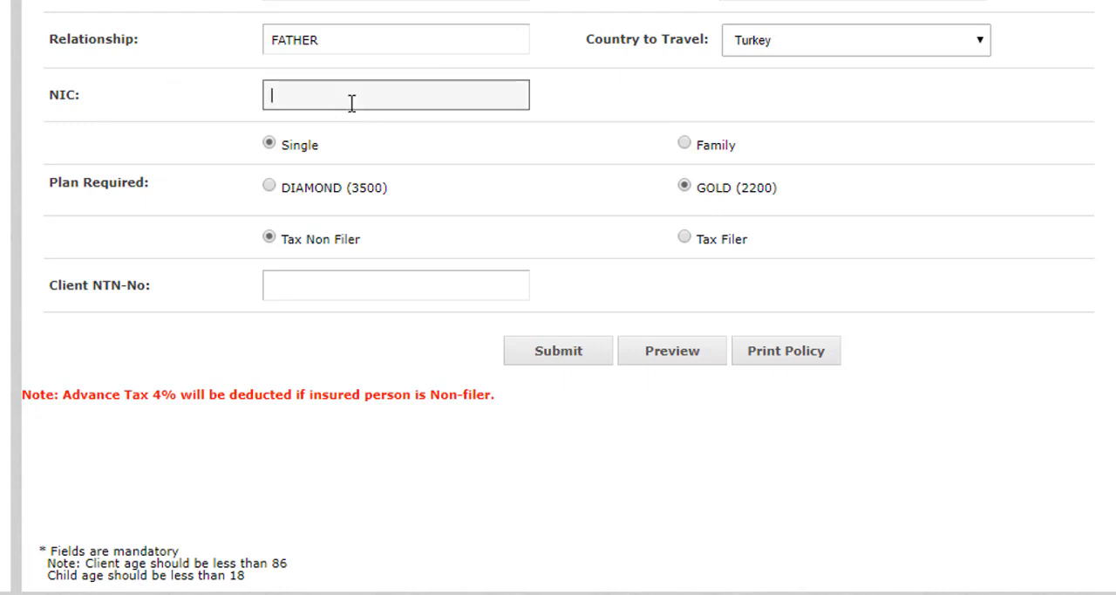
Try the Tax Filer status with the client NTN number field, and set the status back to Tax Non Filer
click(322, 281)
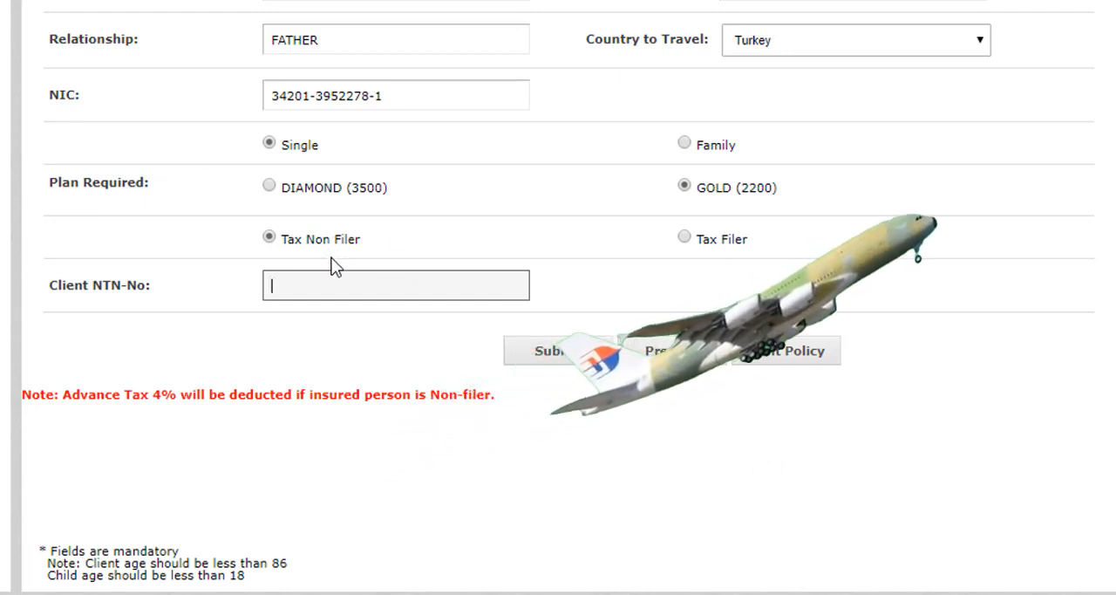
click(684, 241)
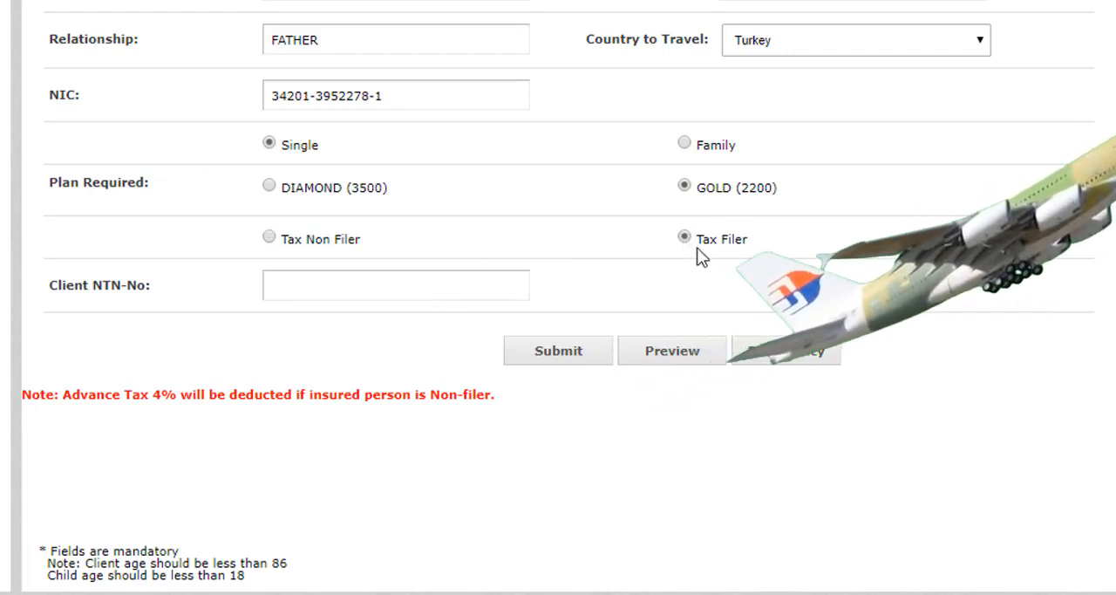
click(483, 279)
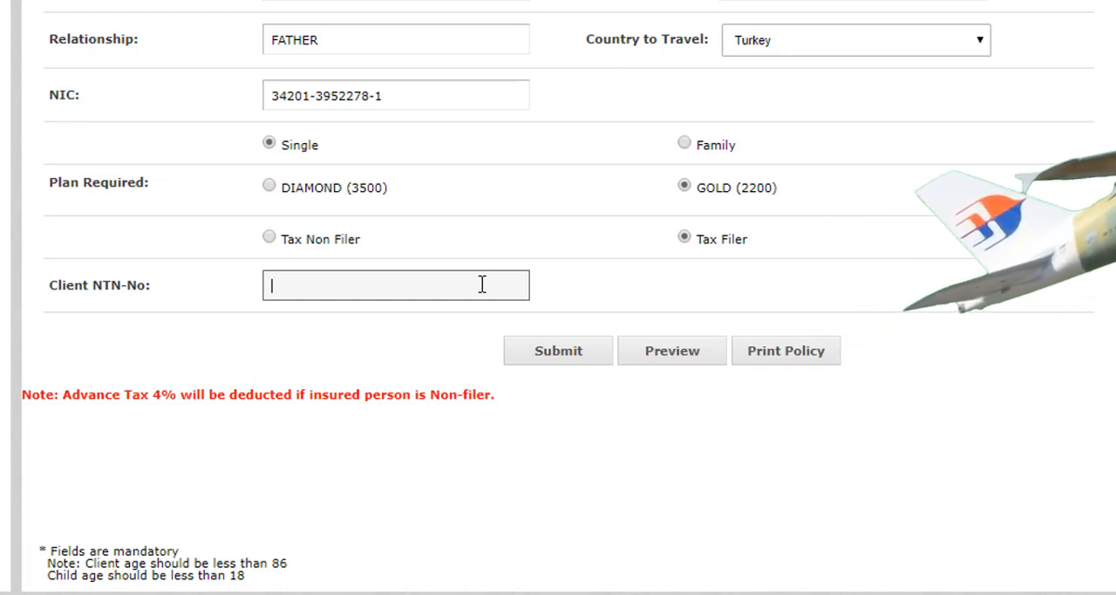
click(270, 238)
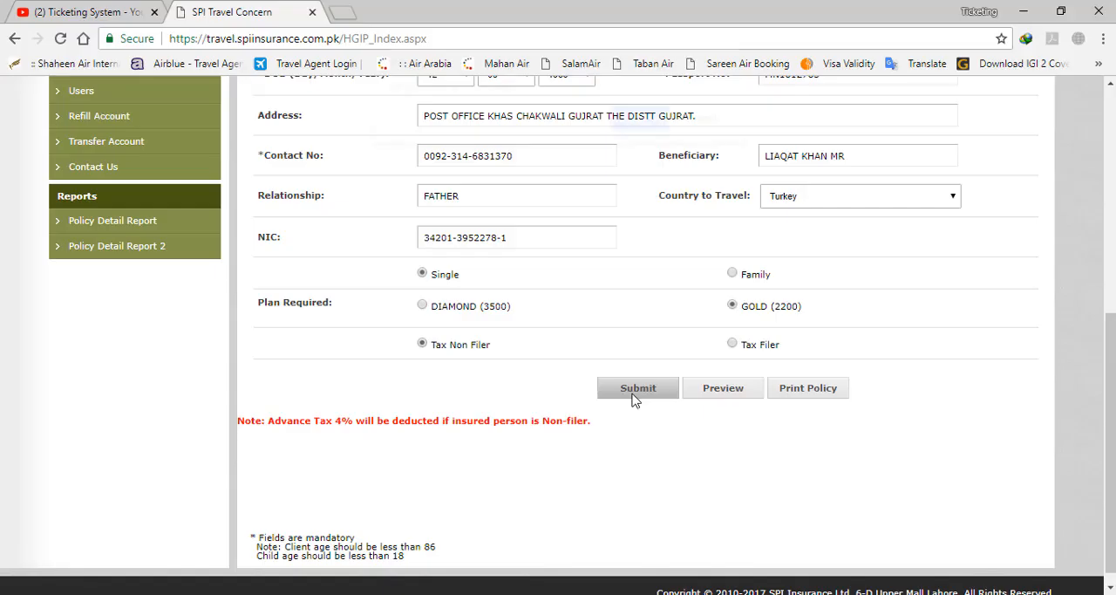
Submit the policy form with its data saved, and open the issued policy document without the Acrobat pop-up
click(559, 298)
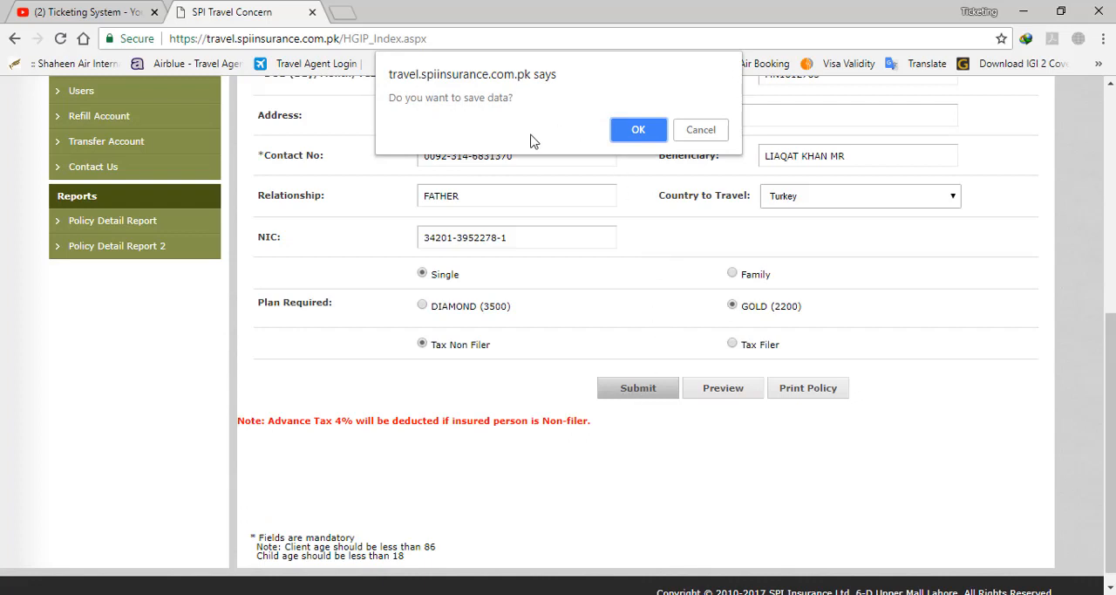
click(638, 131)
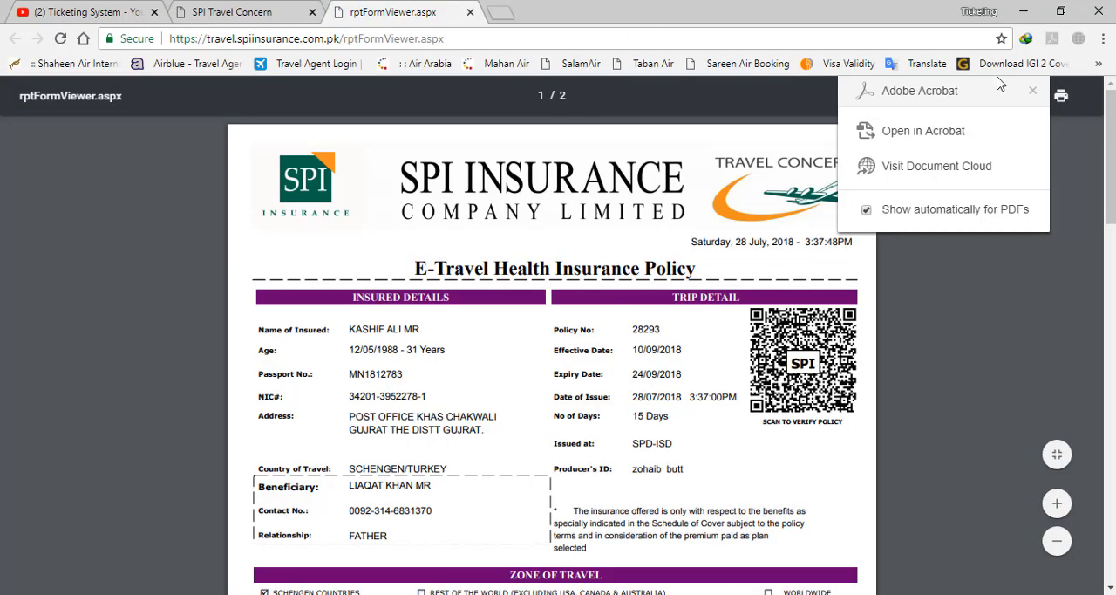
click(1034, 91)
Examine the issued policy's insured details, trip details, zone of travel, plan, premium and benefit sections
scroll(1002, 148, down, 3)
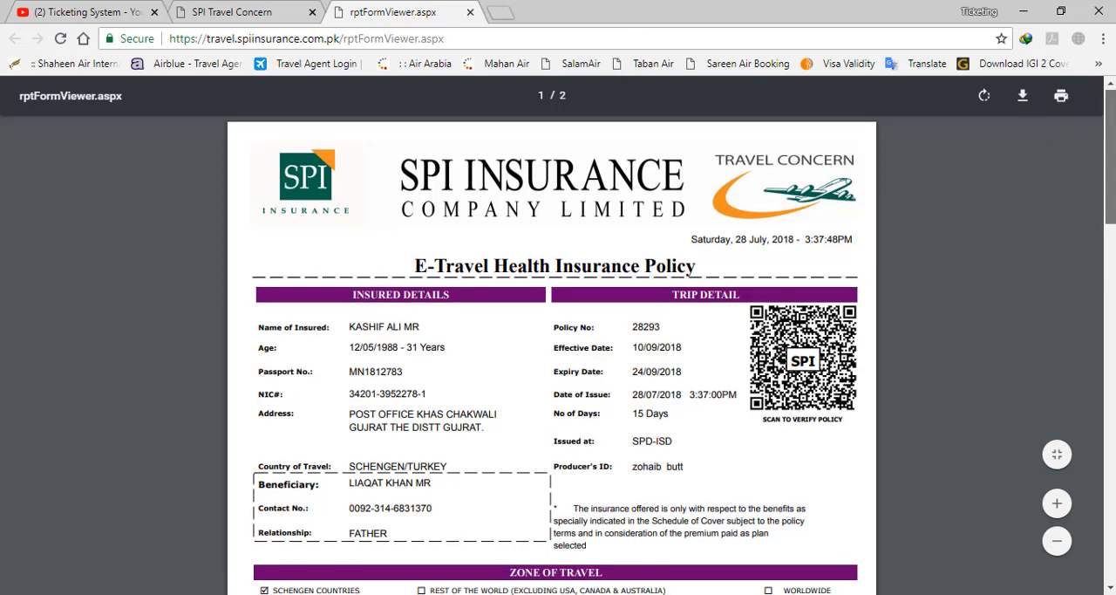
scroll(976, 166, up, 2)
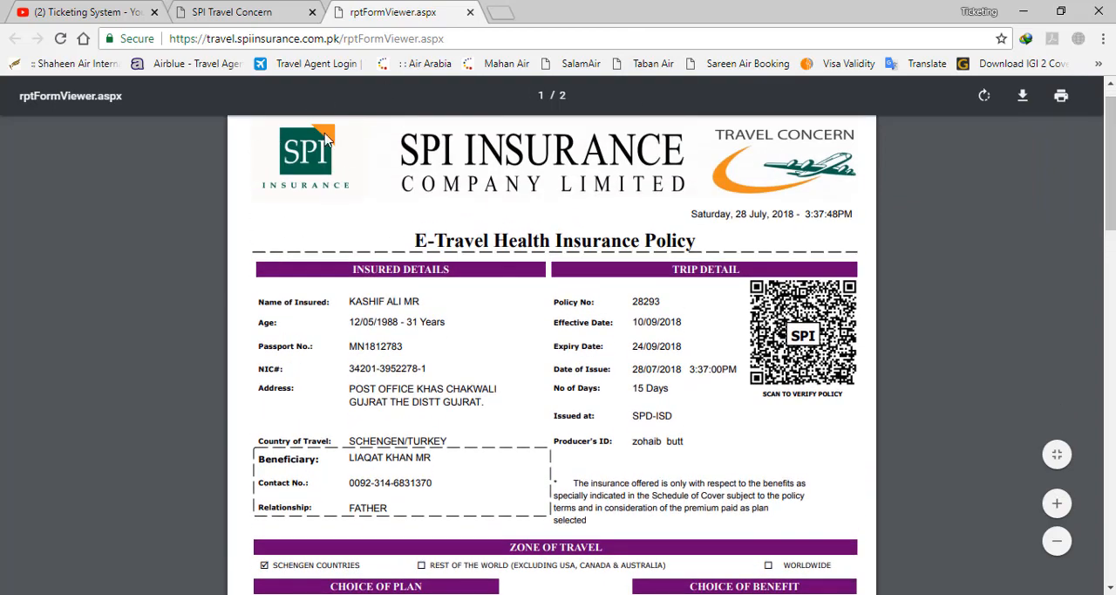
scroll(1084, 180, down, 2)
scroll(318, 206, down, 2)
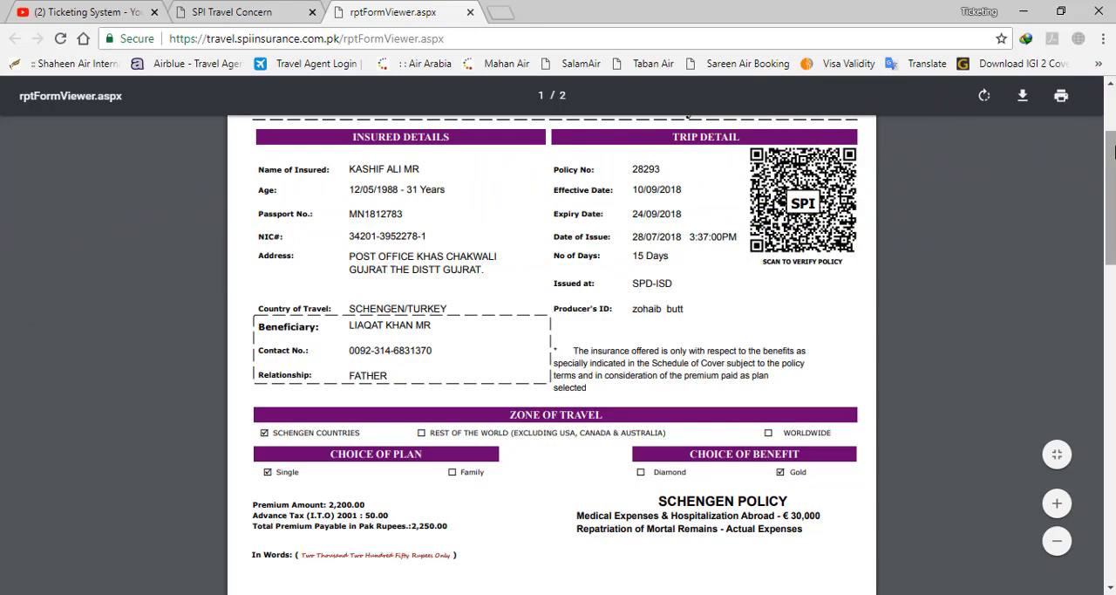
drag(1112, 150, 1112, 206)
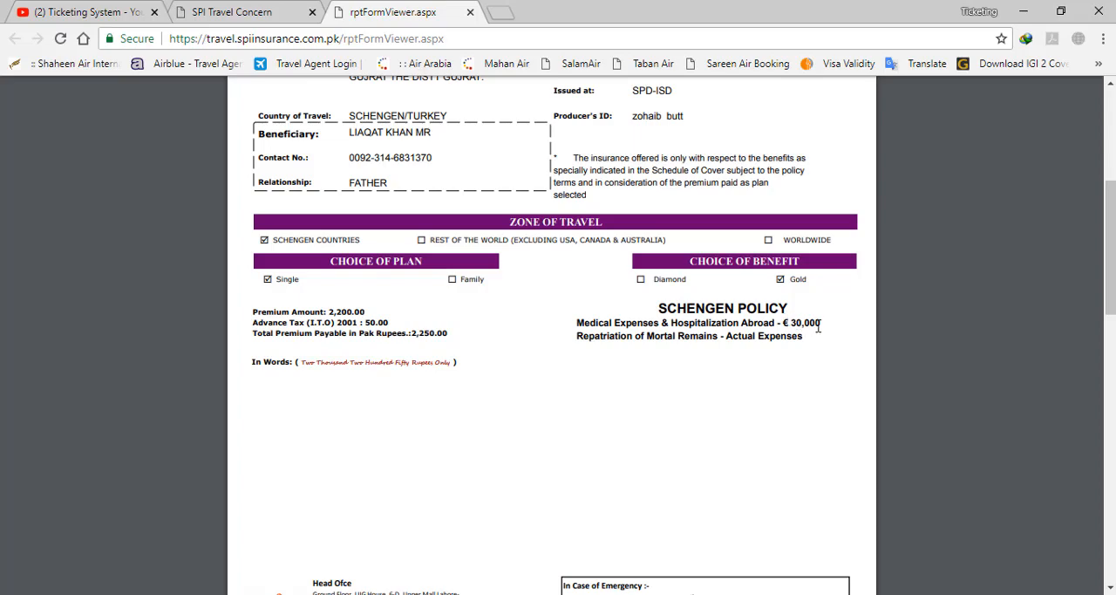
Examine the rest of the policy document: the emergency contacts, declaration, Schedule of Benefits table and excluded countries, and return to its first page
scroll(818, 327, down, 5)
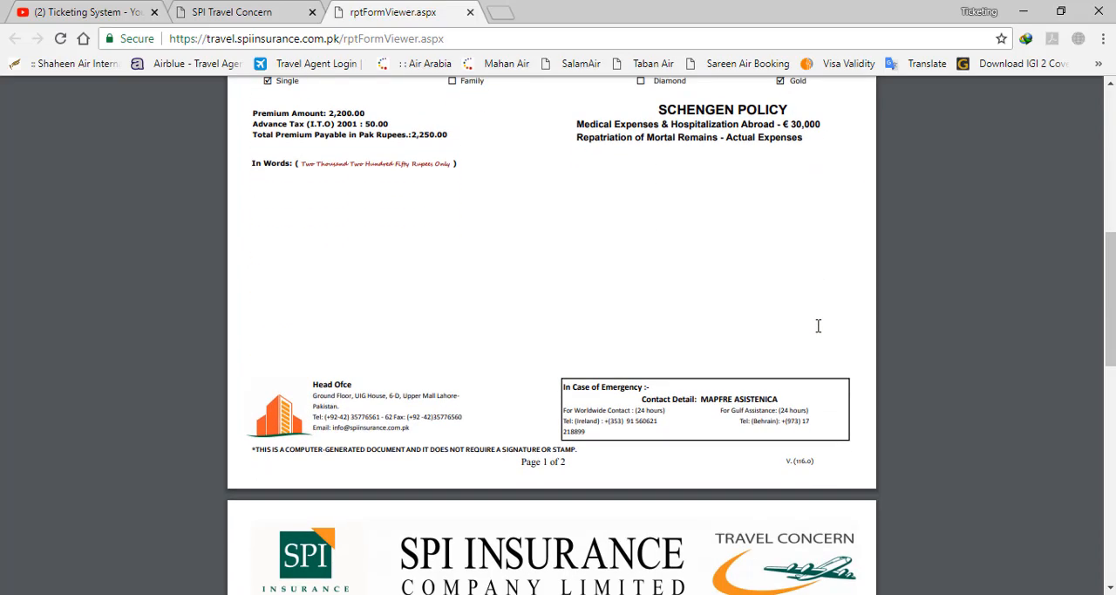
scroll(817, 326, down, 3)
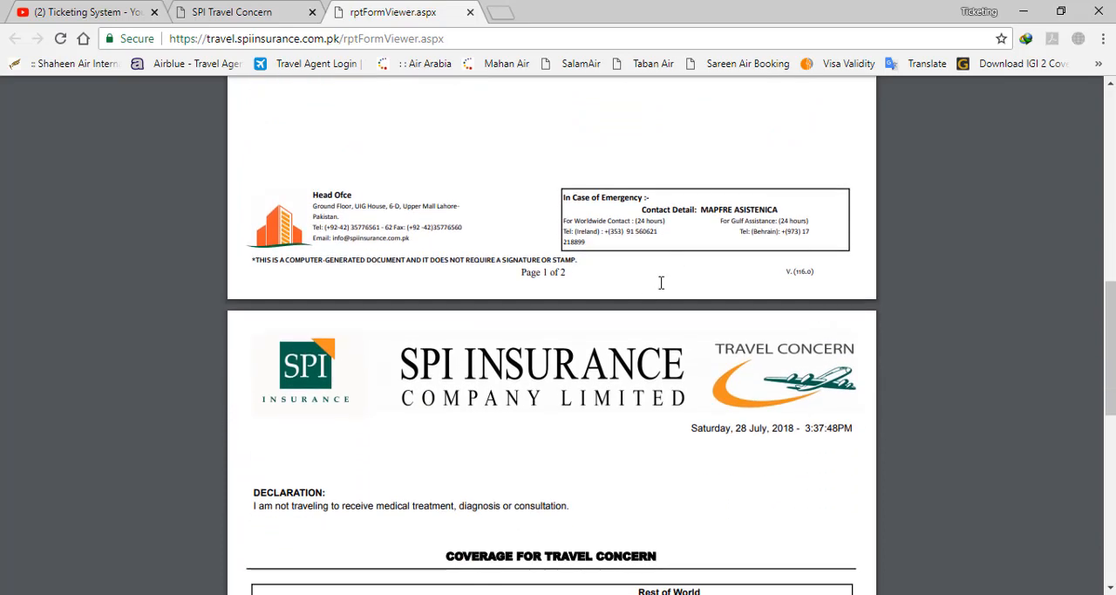
scroll(661, 282, down, 1)
scroll(661, 282, down, 1)
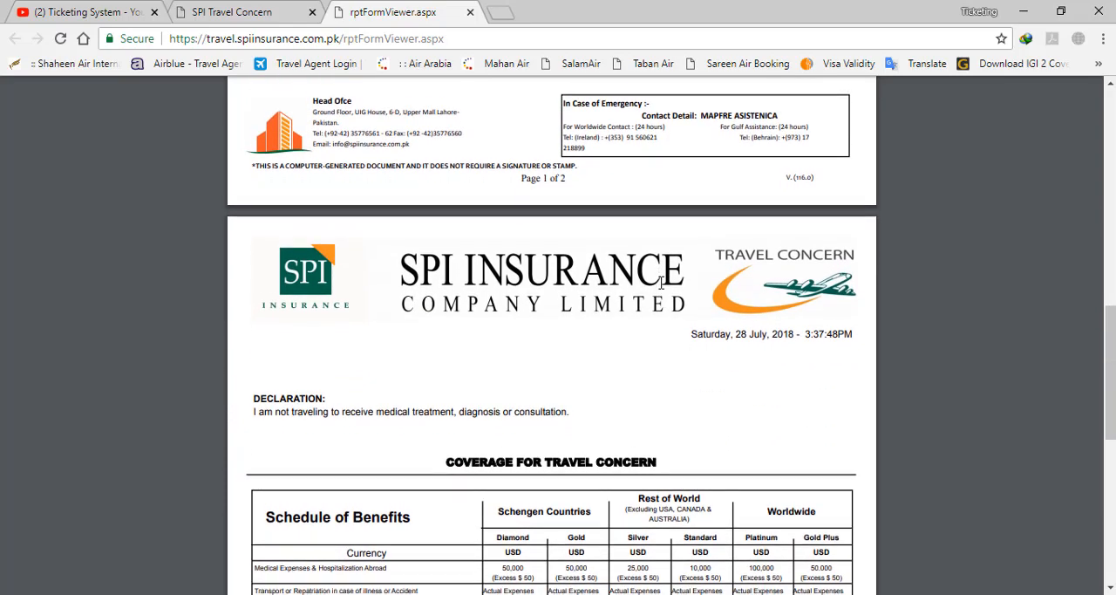
scroll(661, 282, down, 3)
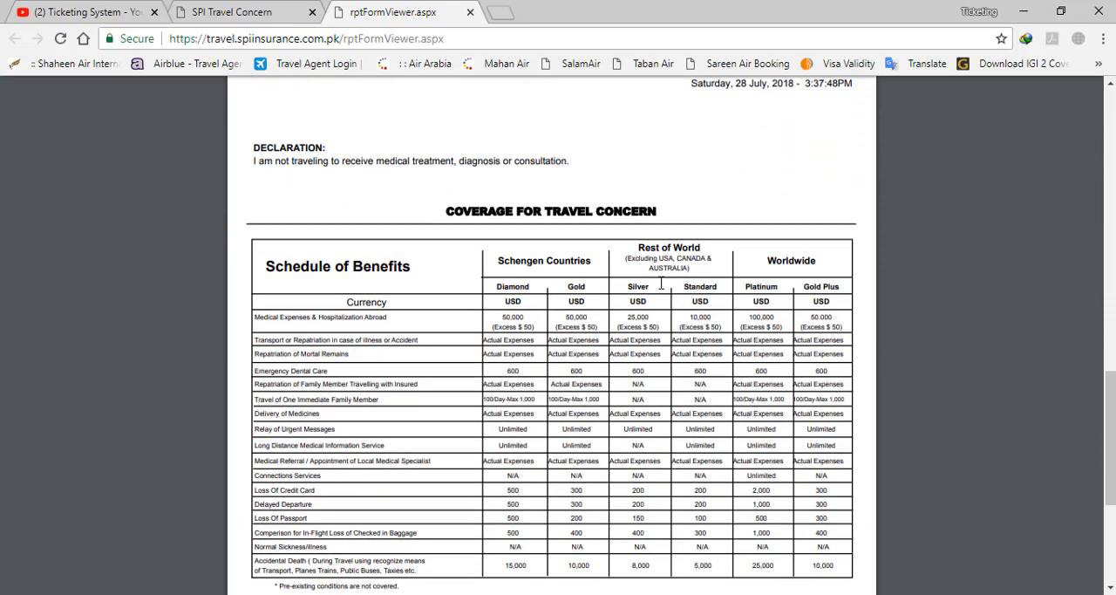
scroll(661, 282, down, 4)
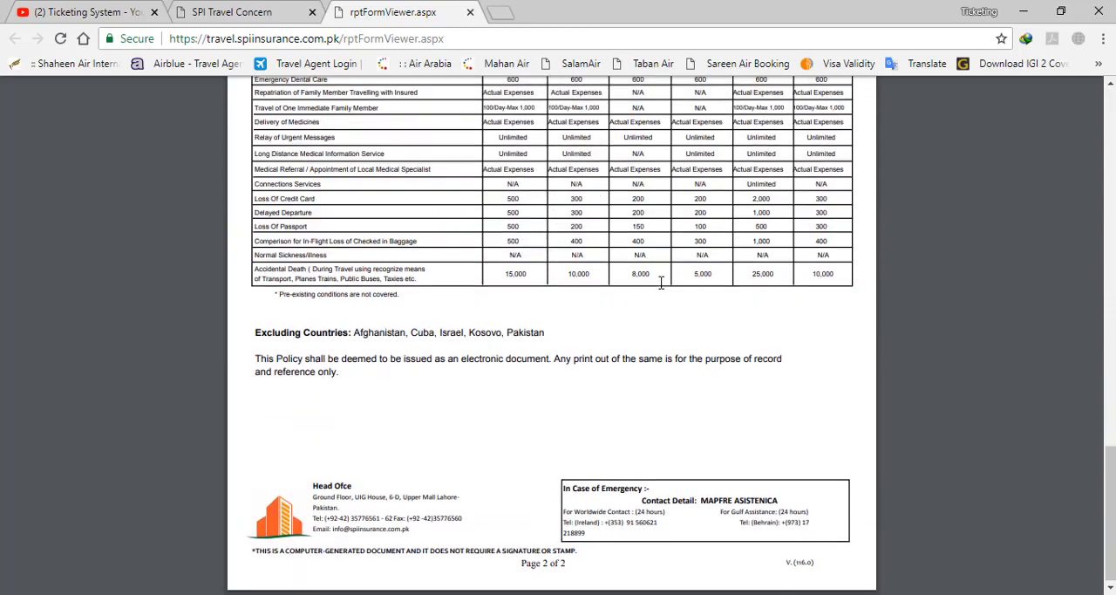
scroll(661, 282, up, 15)
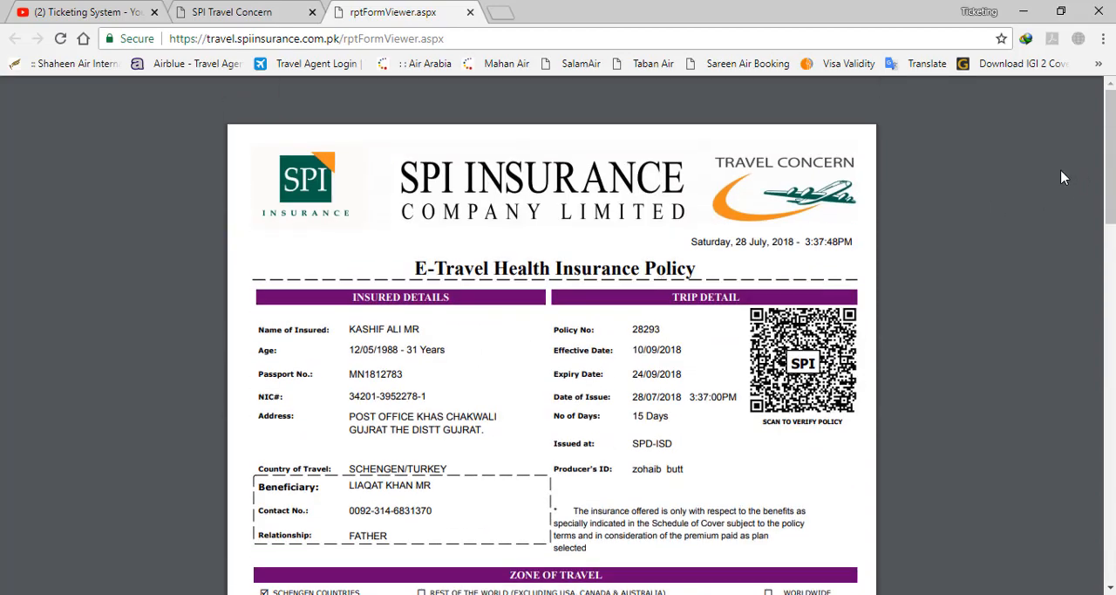
Print the policy with the Save as PDF destination to the Desktop, naming the file with the insured's name followed by INS
click(1064, 105)
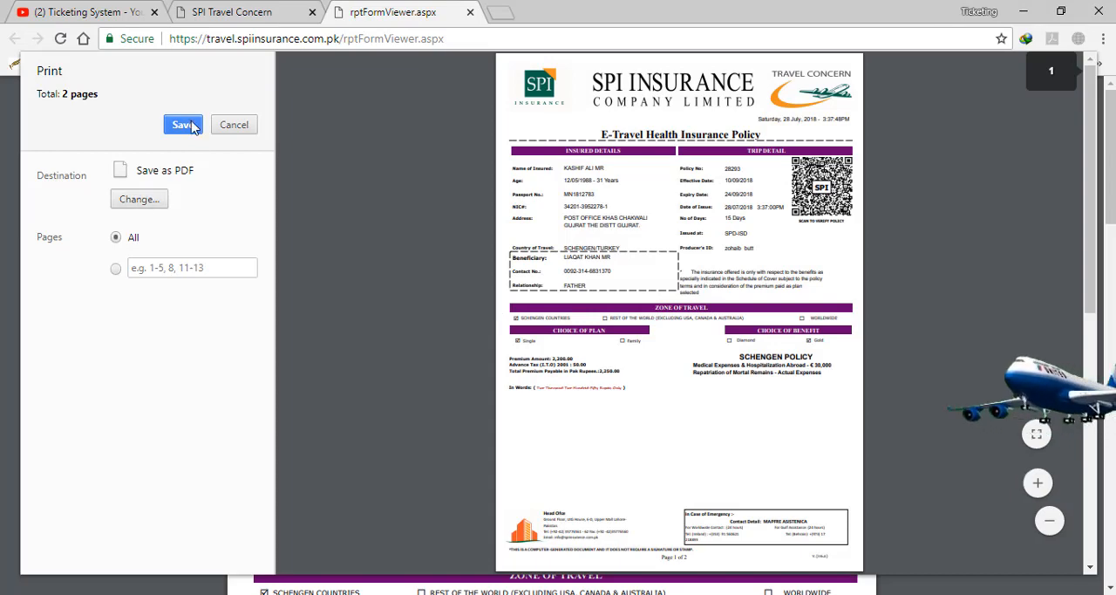
click(139, 200)
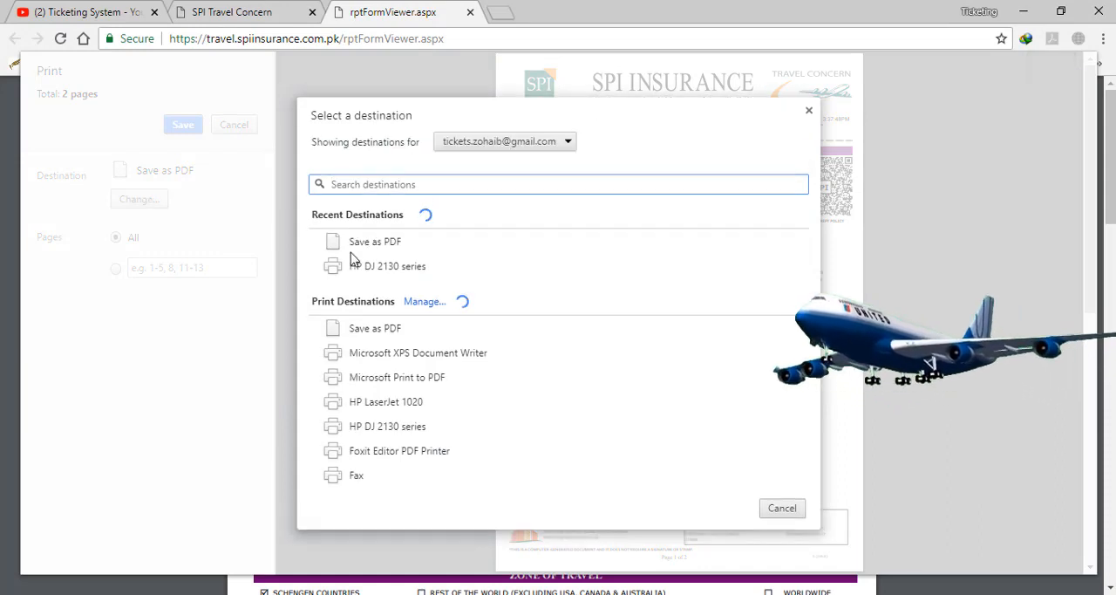
click(809, 99)
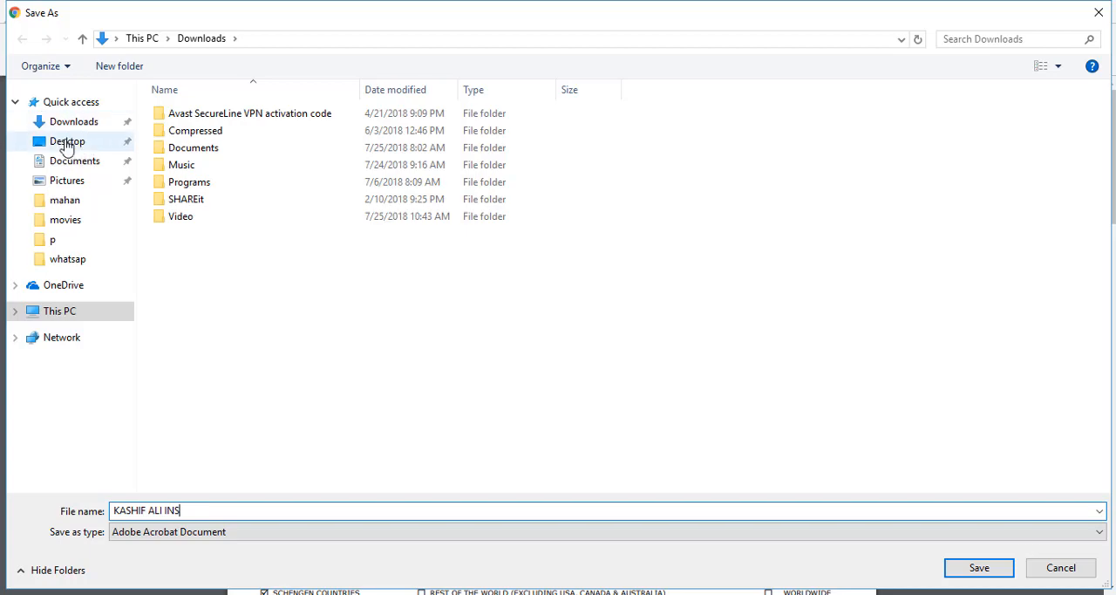
click(67, 144)
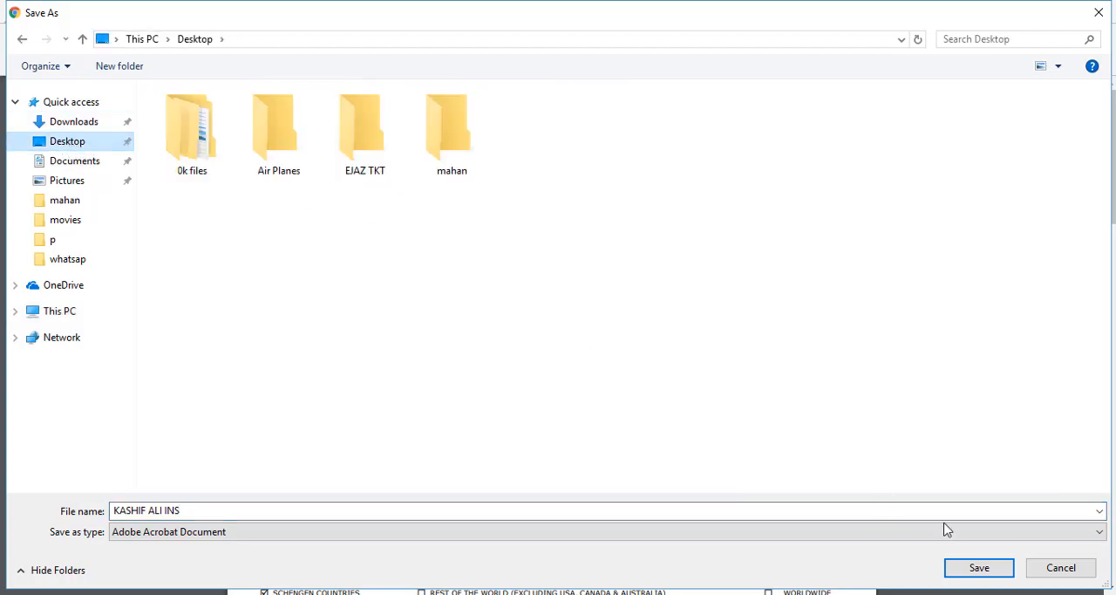
click(970, 570)
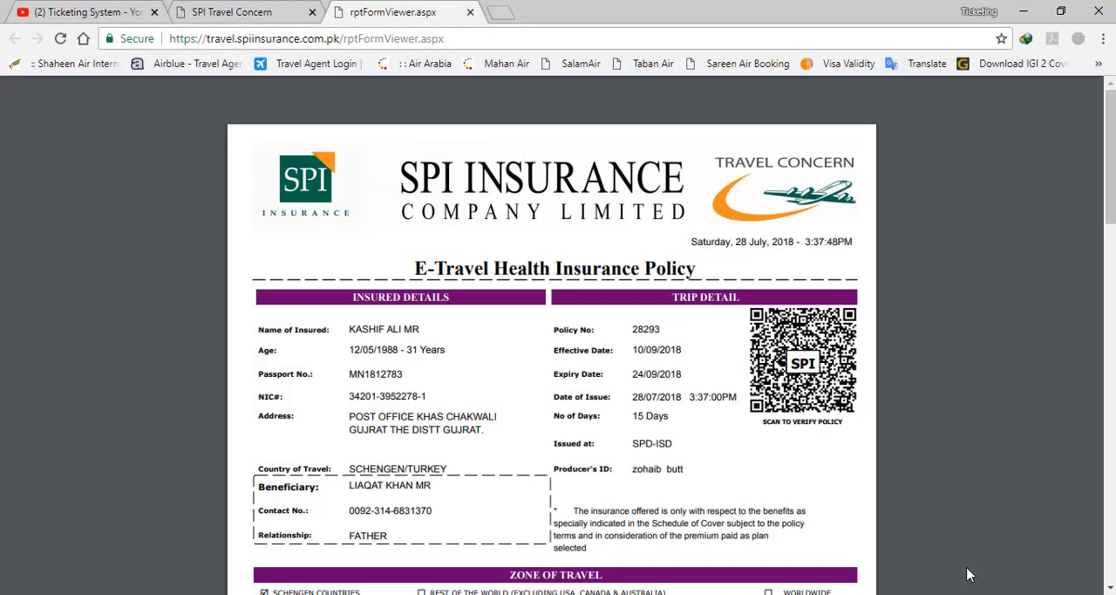
Open the saved policy PDF from the desktop in Adobe Acrobat Reader, and review its content with the tools pane hidden
click(1023, 12)
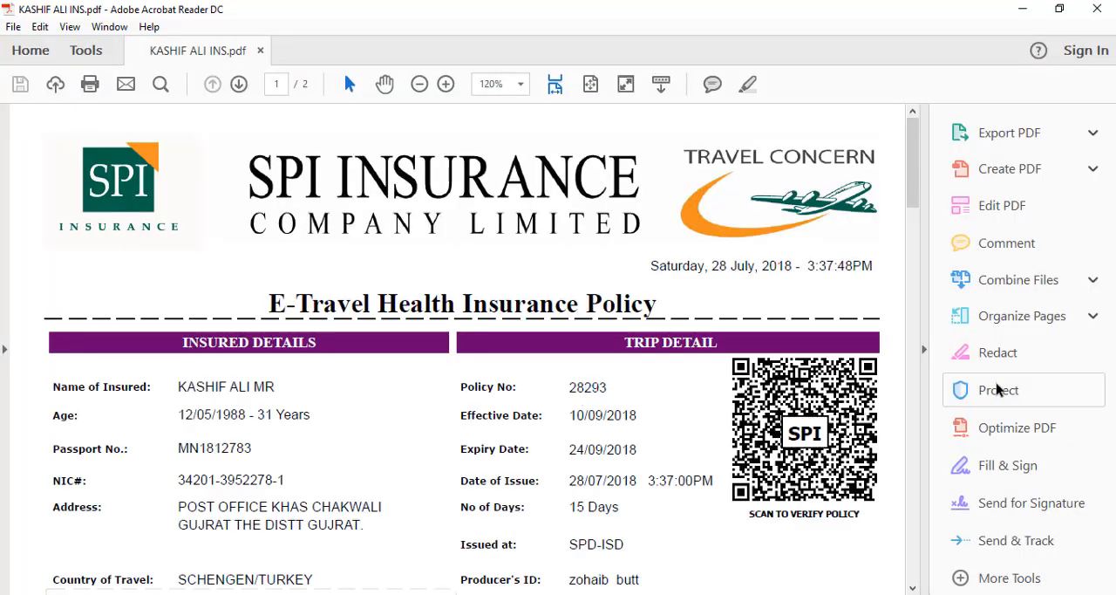
click(925, 350)
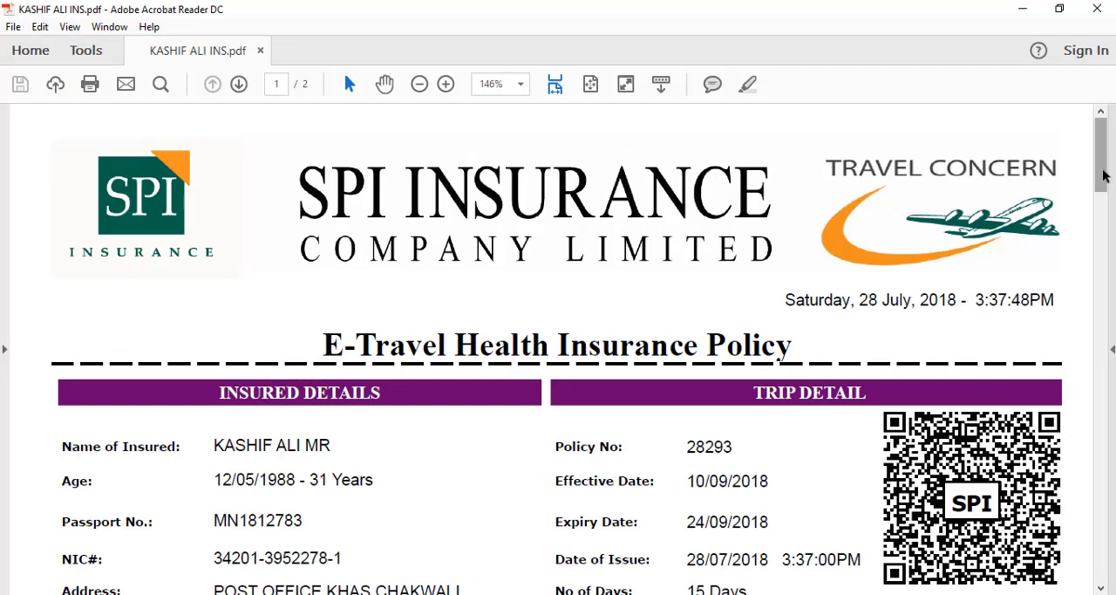
scroll(1101, 200, down, 10)
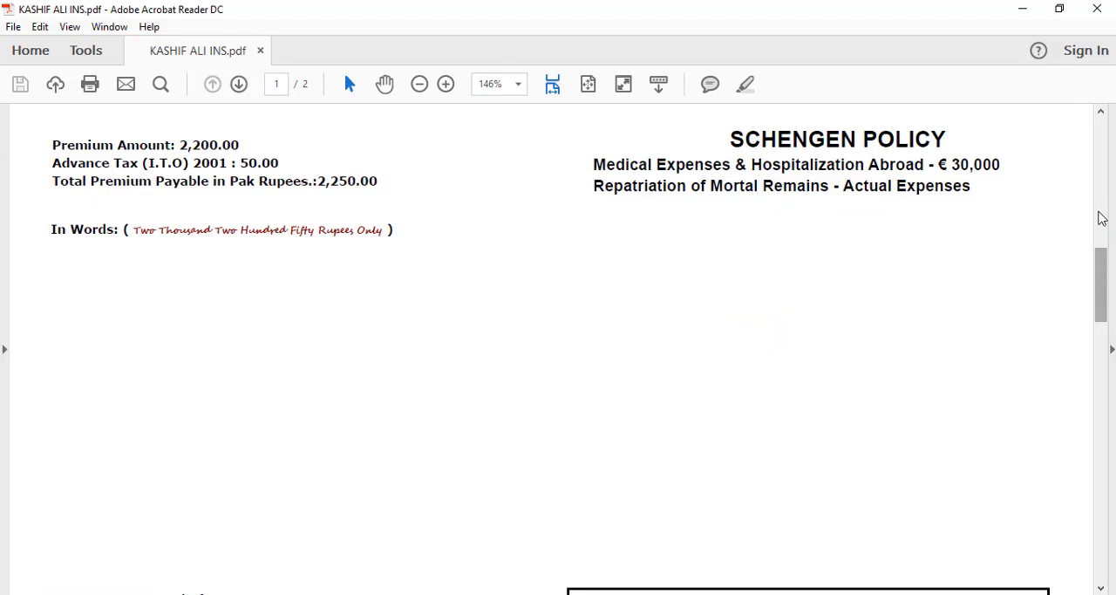
scroll(1103, 193, up, 10)
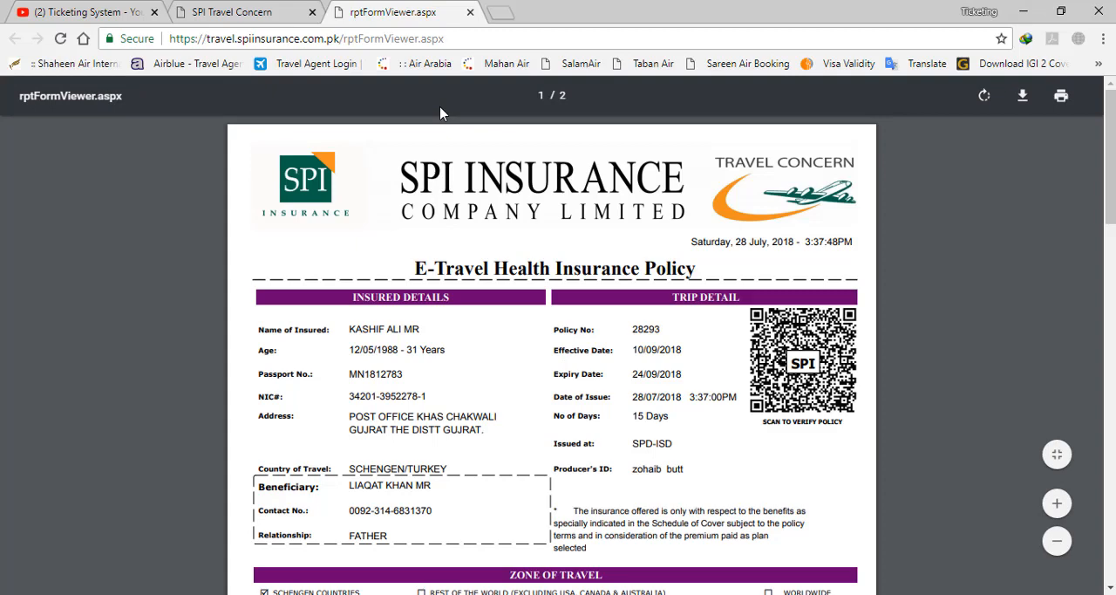
Switch to the Ticketing System YouTube channel and look through its uploaded airline booking and Sabre training videos
click(101, 8)
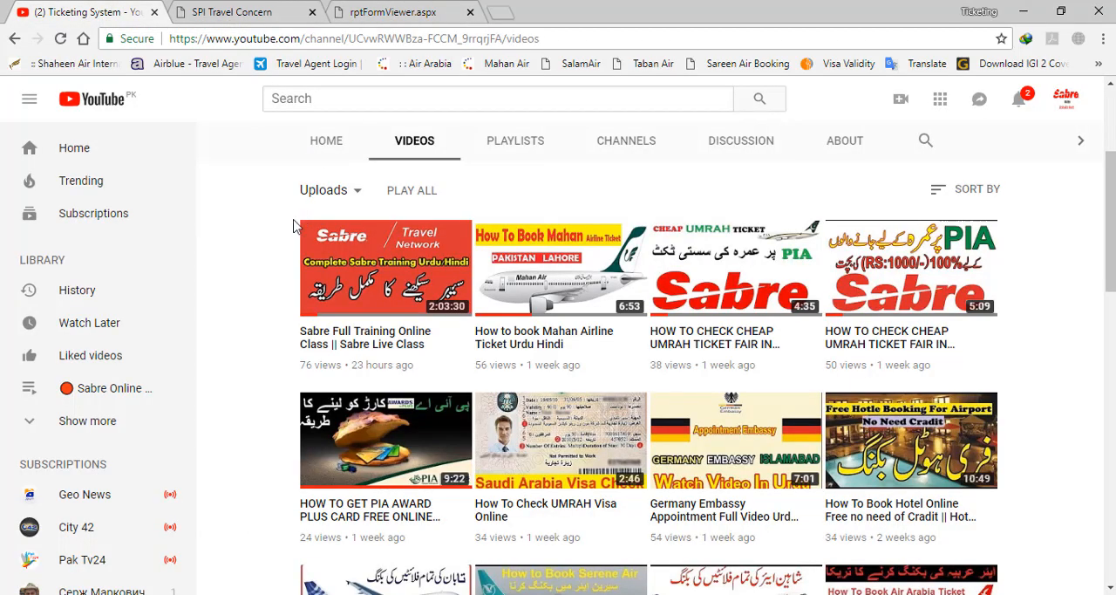
scroll(233, 238, down, 3)
scroll(237, 234, up, 6)
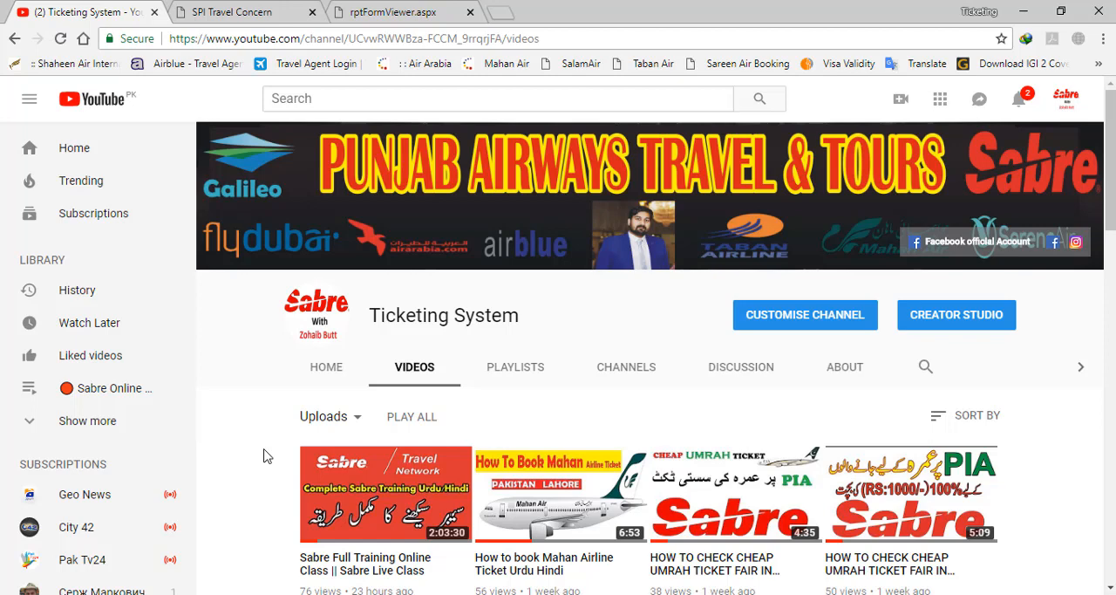
scroll(266, 455, down, 4)
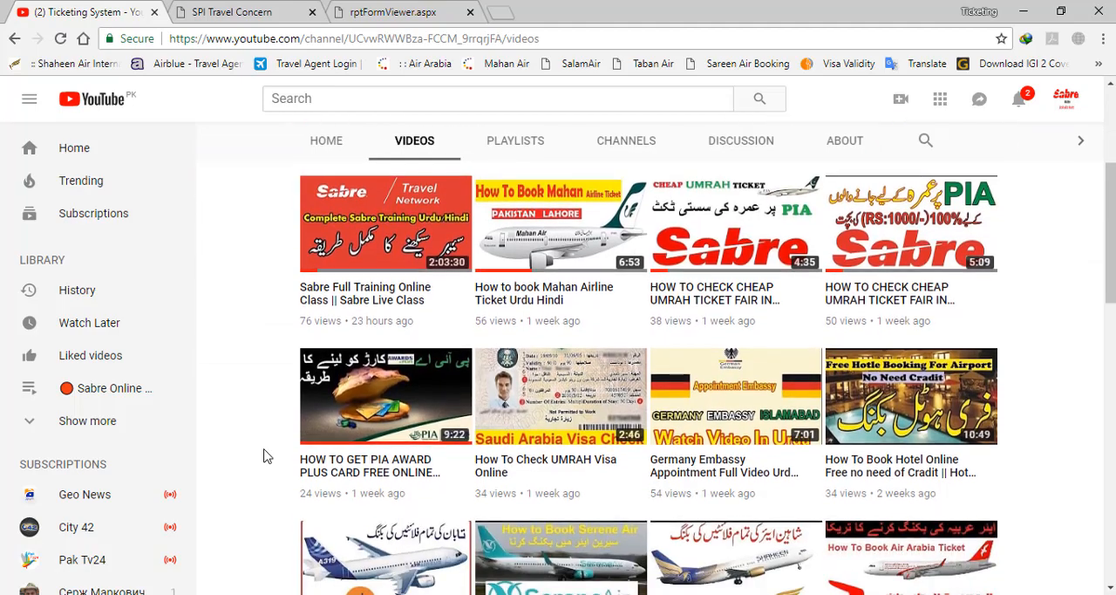
scroll(266, 456, down, 5)
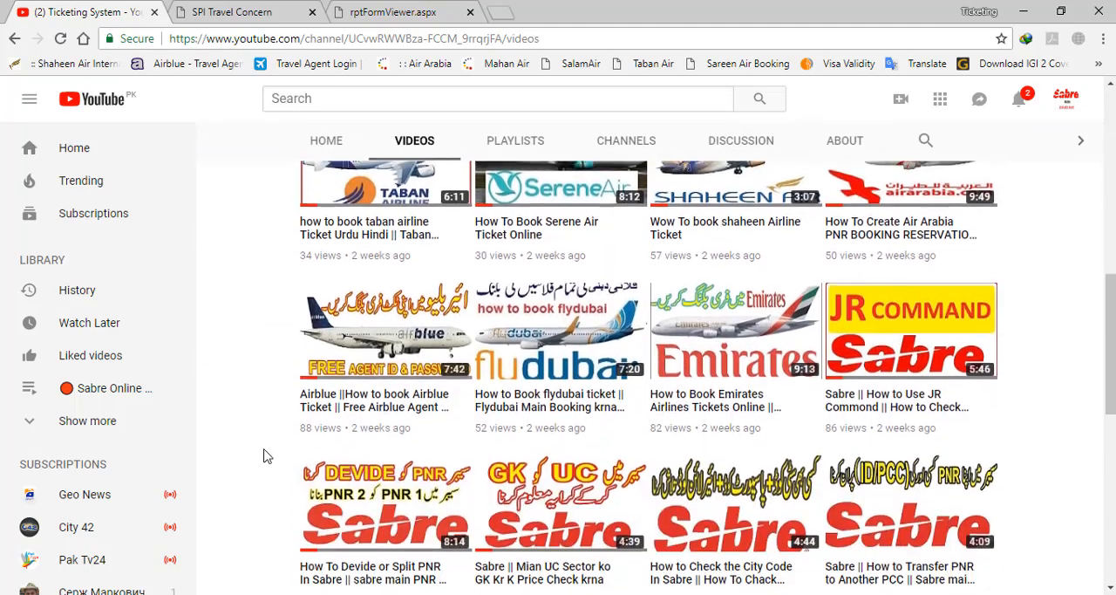
scroll(266, 455, down, 1)
scroll(266, 455, down, 3)
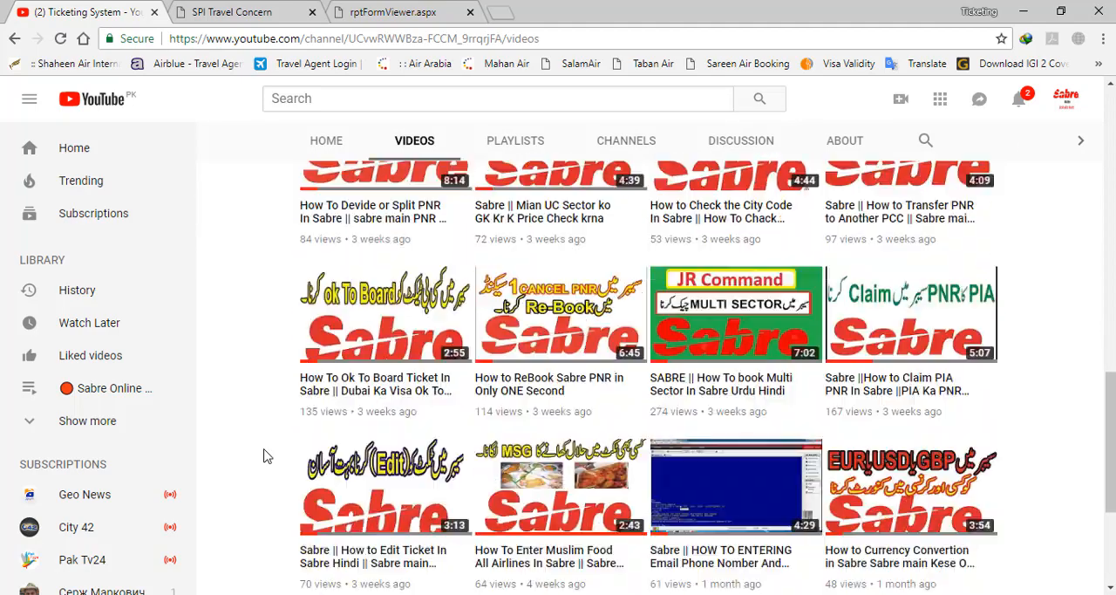
scroll(266, 455, up, 3)
scroll(266, 455, up, 5)
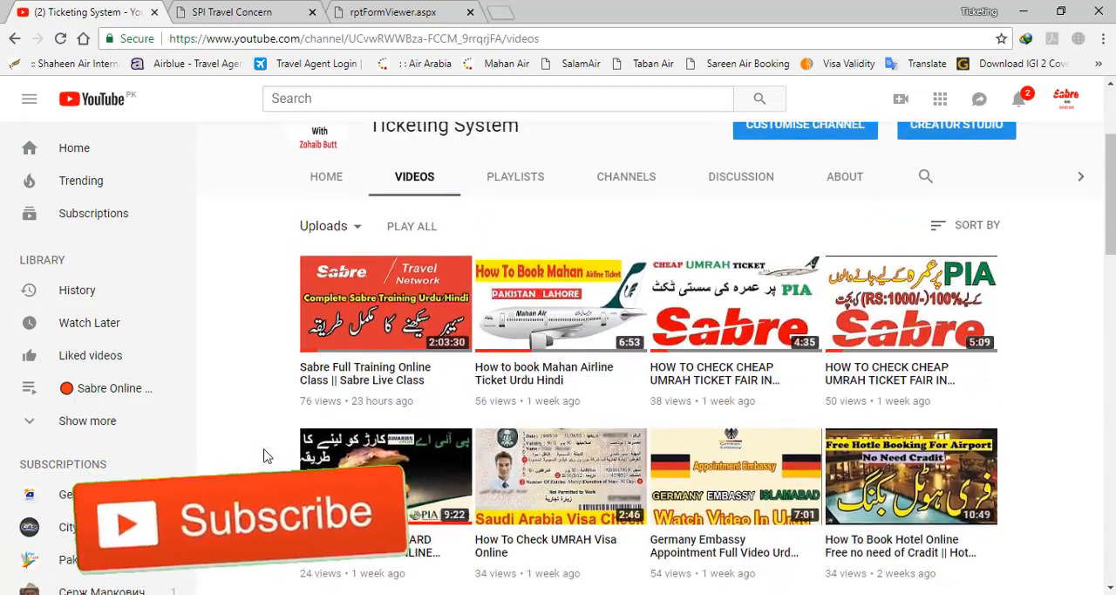
mouse_move(582, 593)
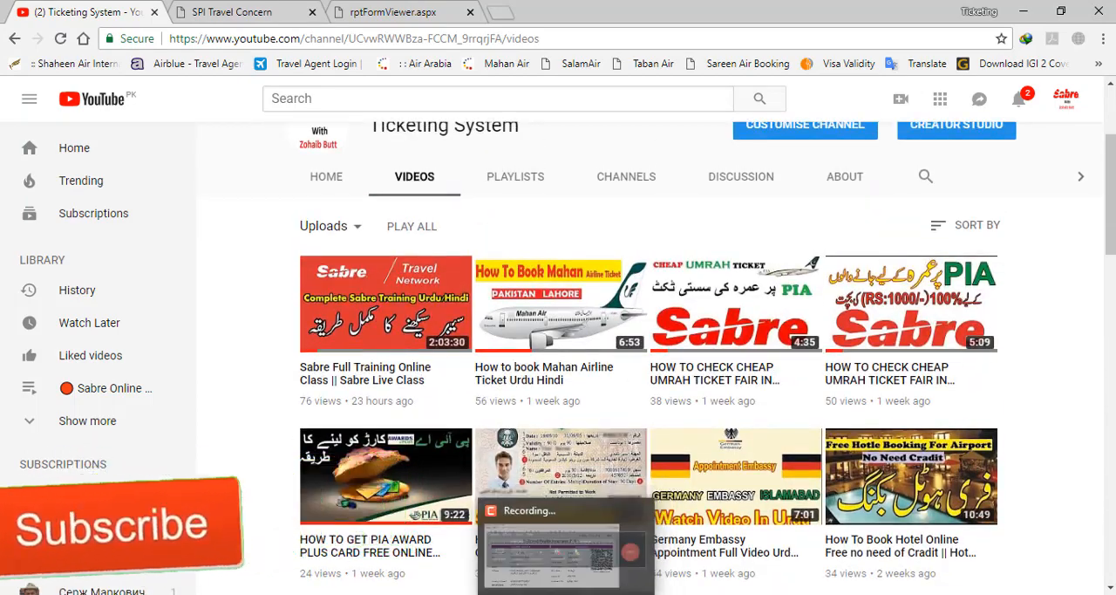